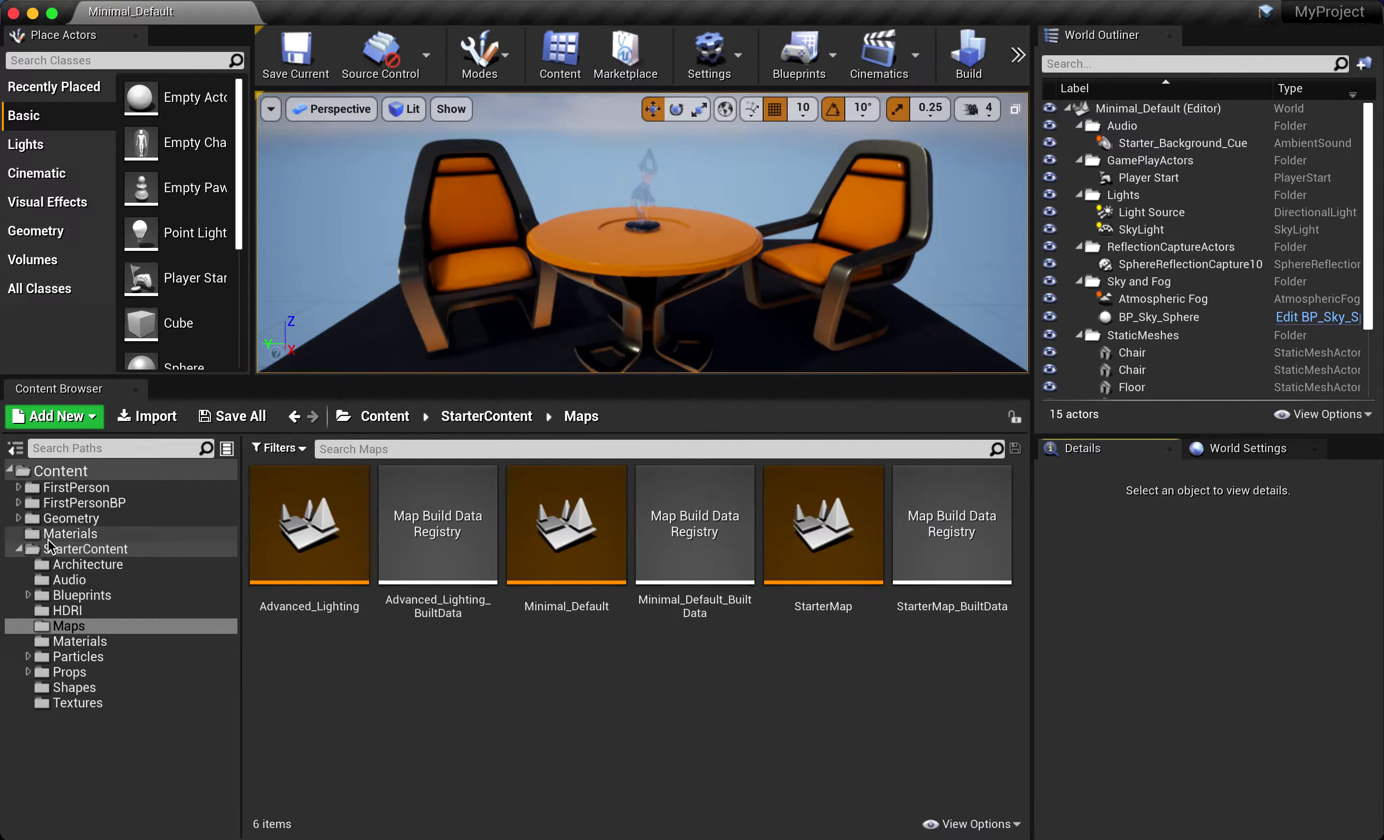
Create a new Material asset in Content/Materials and name it MainMaterial
click(49, 539)
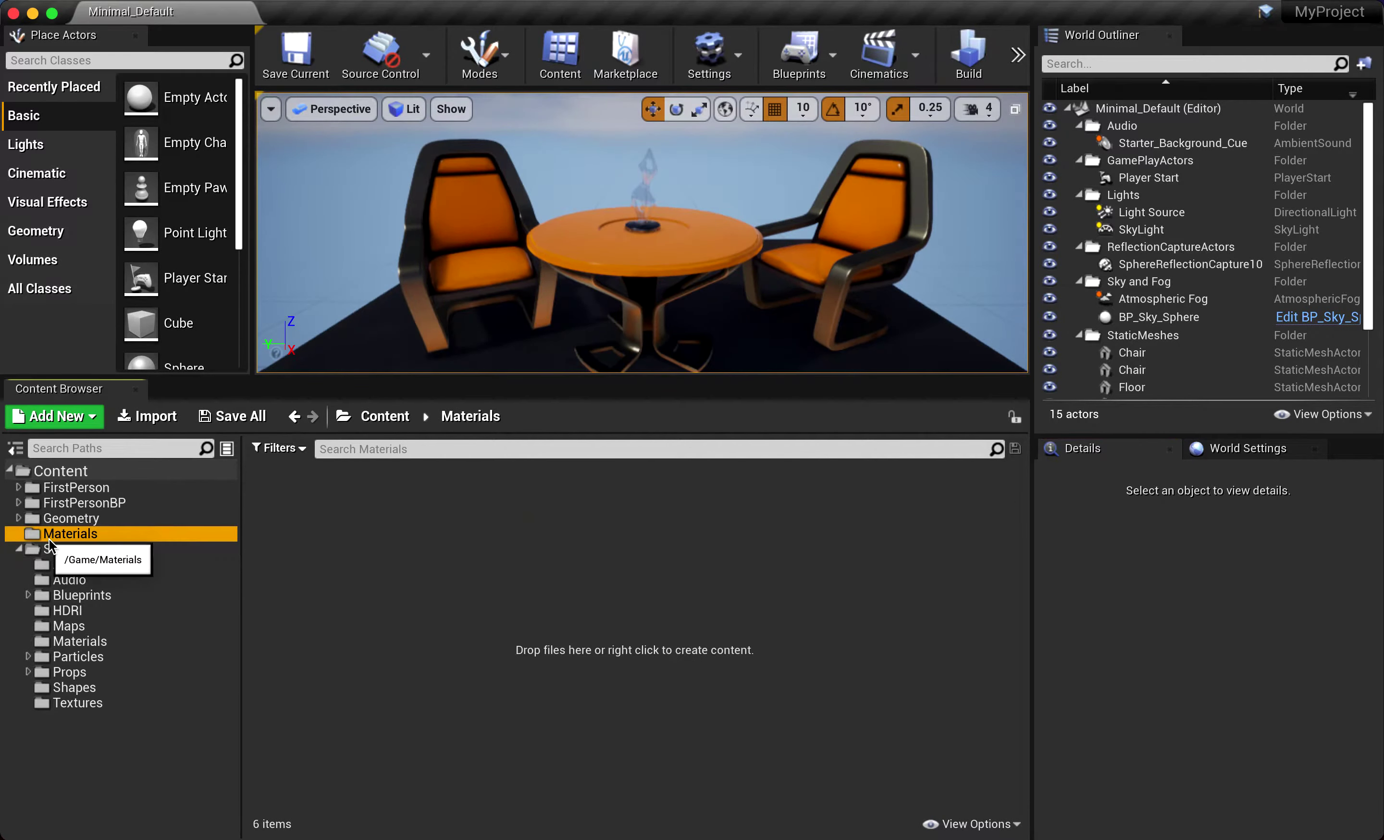
right_click(396, 557)
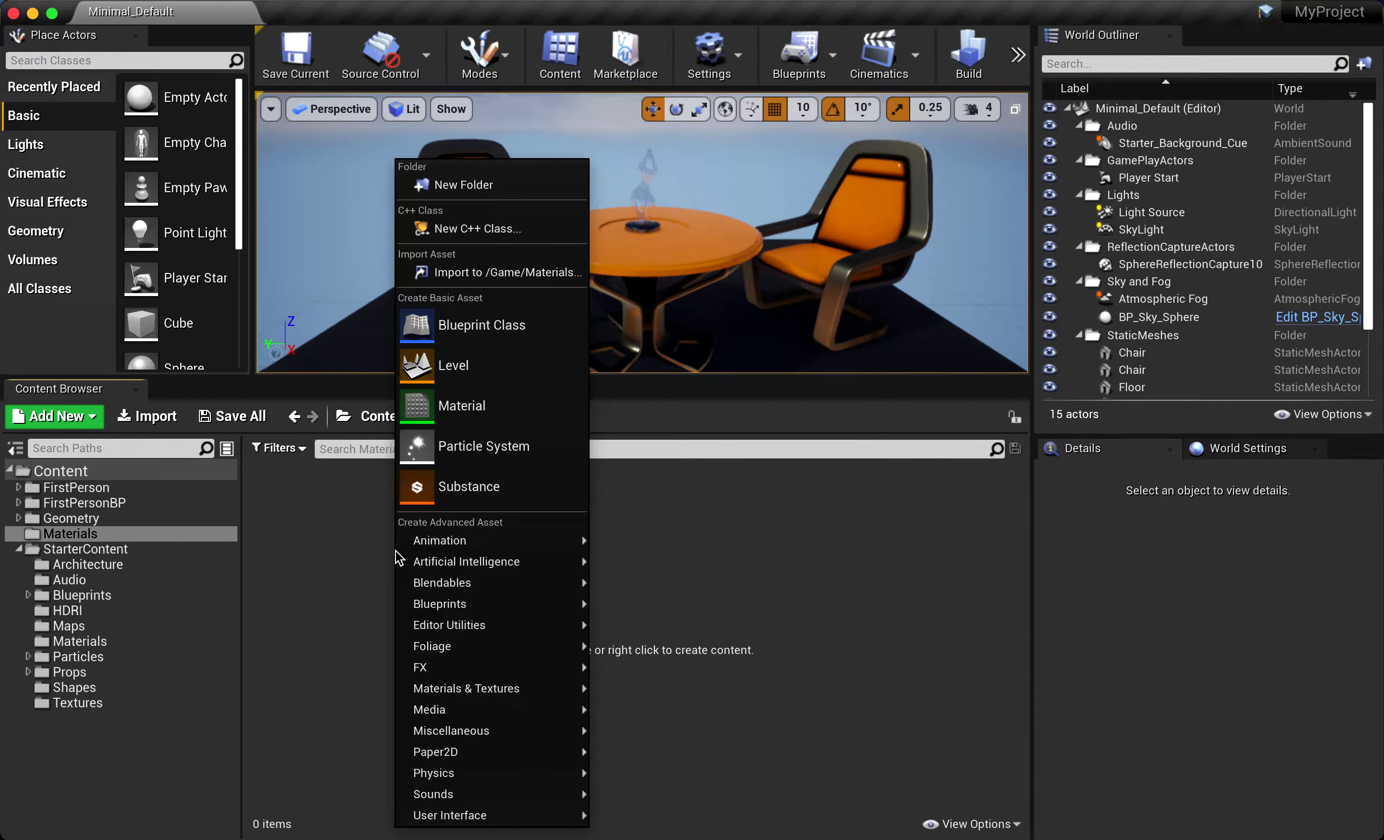
click(473, 417)
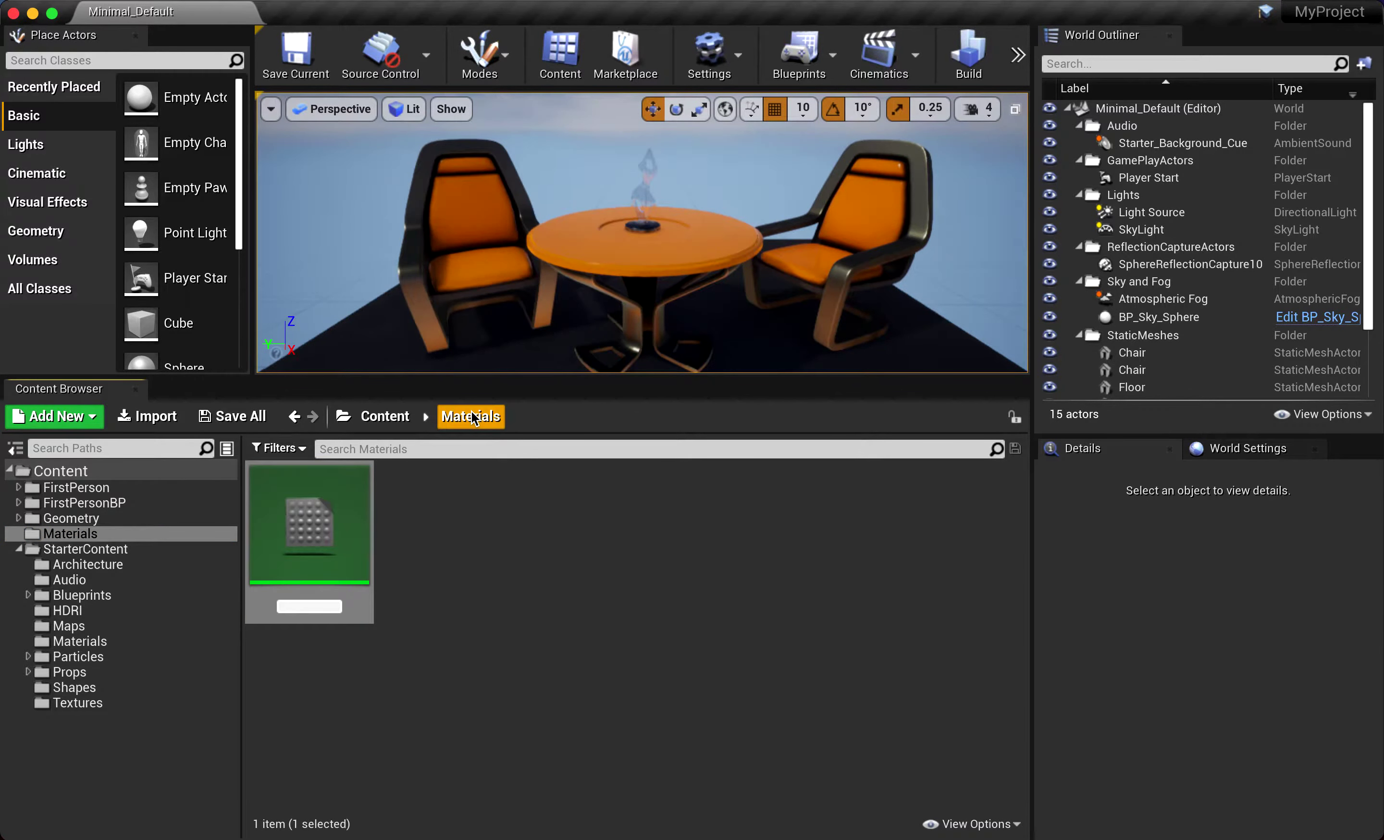
key(Return)
key(BackSpace)
key(BackSpace)
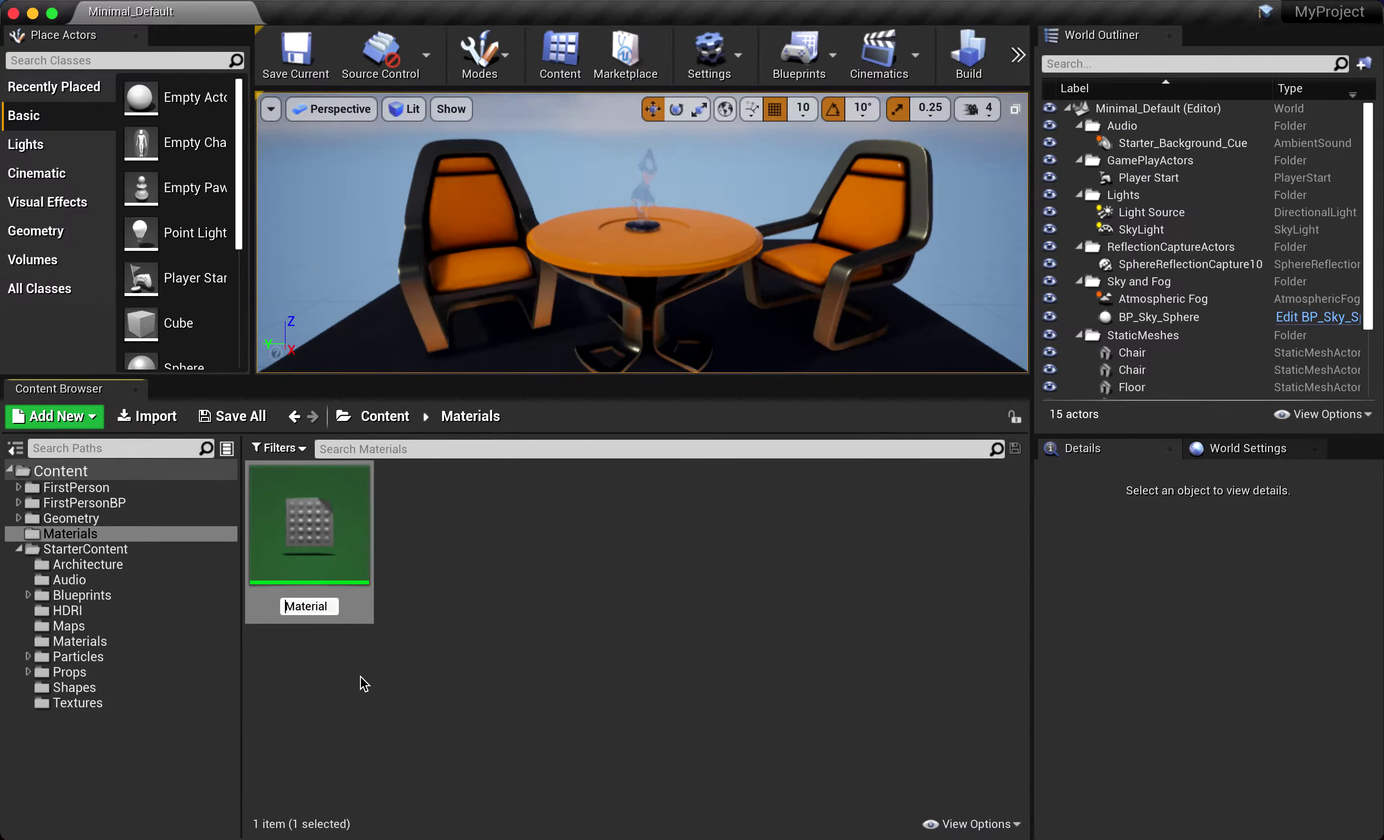
text(Main)
key(Return)
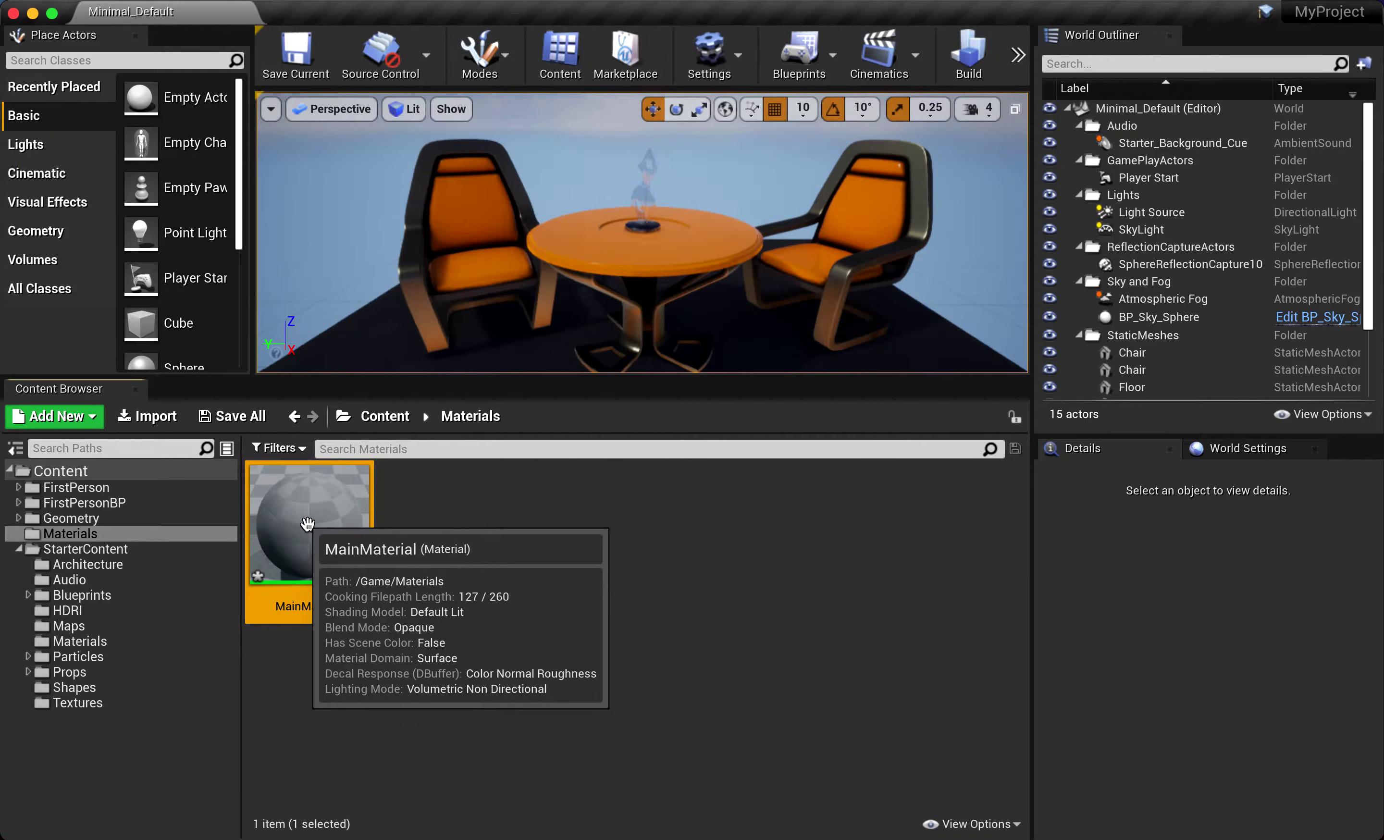
Open MainMaterial and promote its Base Color and Metallic inputs to parameters
double_click(310, 531)
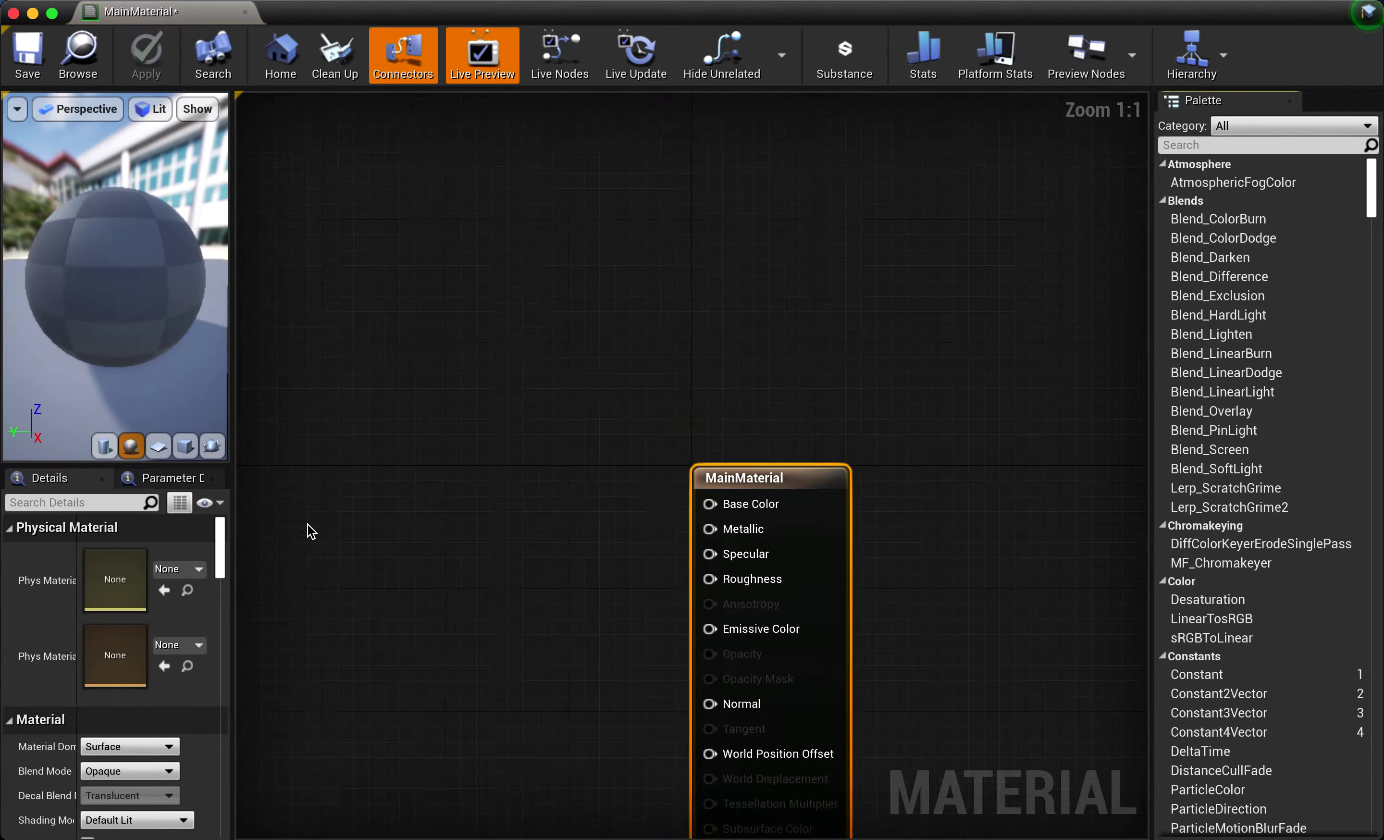
right_click(740, 507)
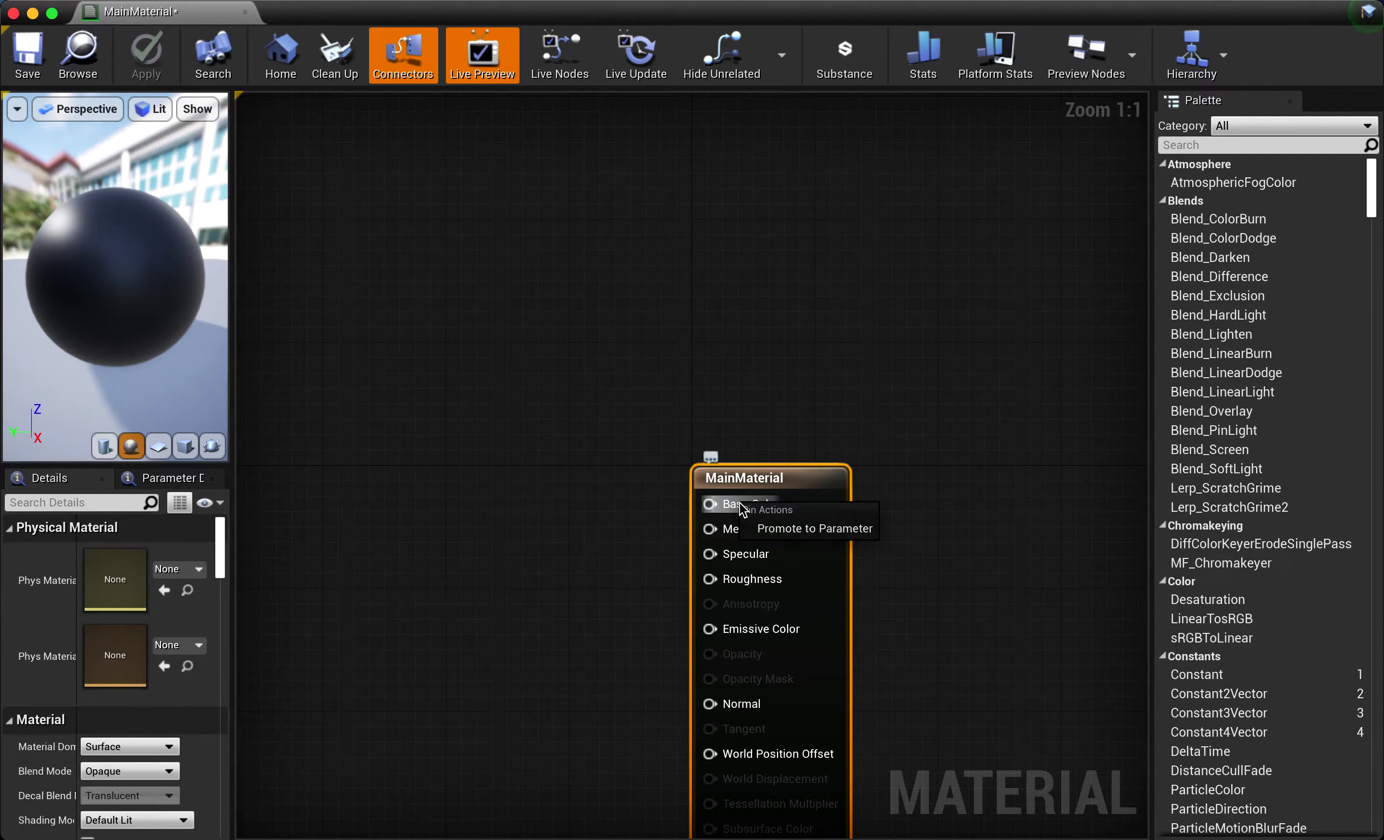
click(752, 527)
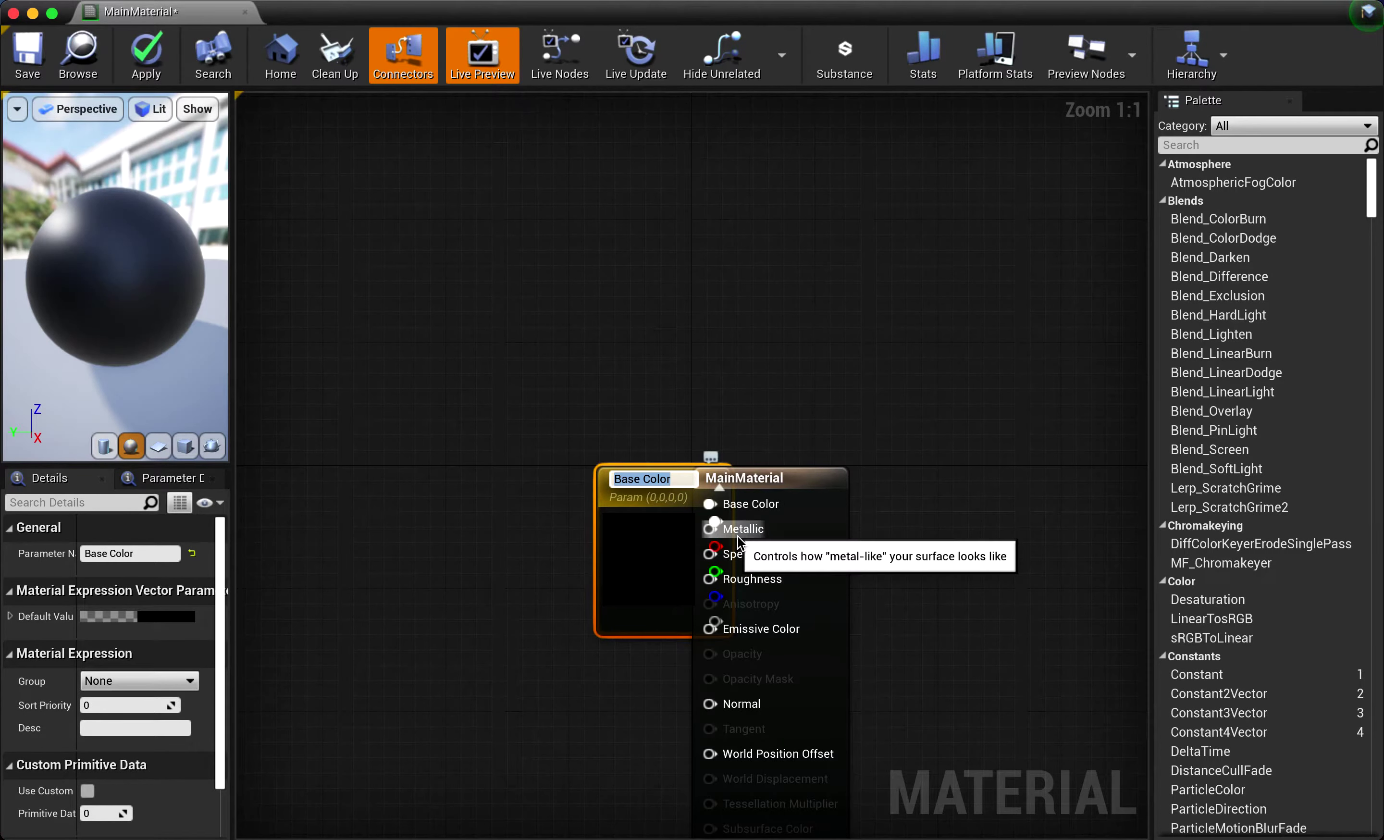
right_click(737, 536)
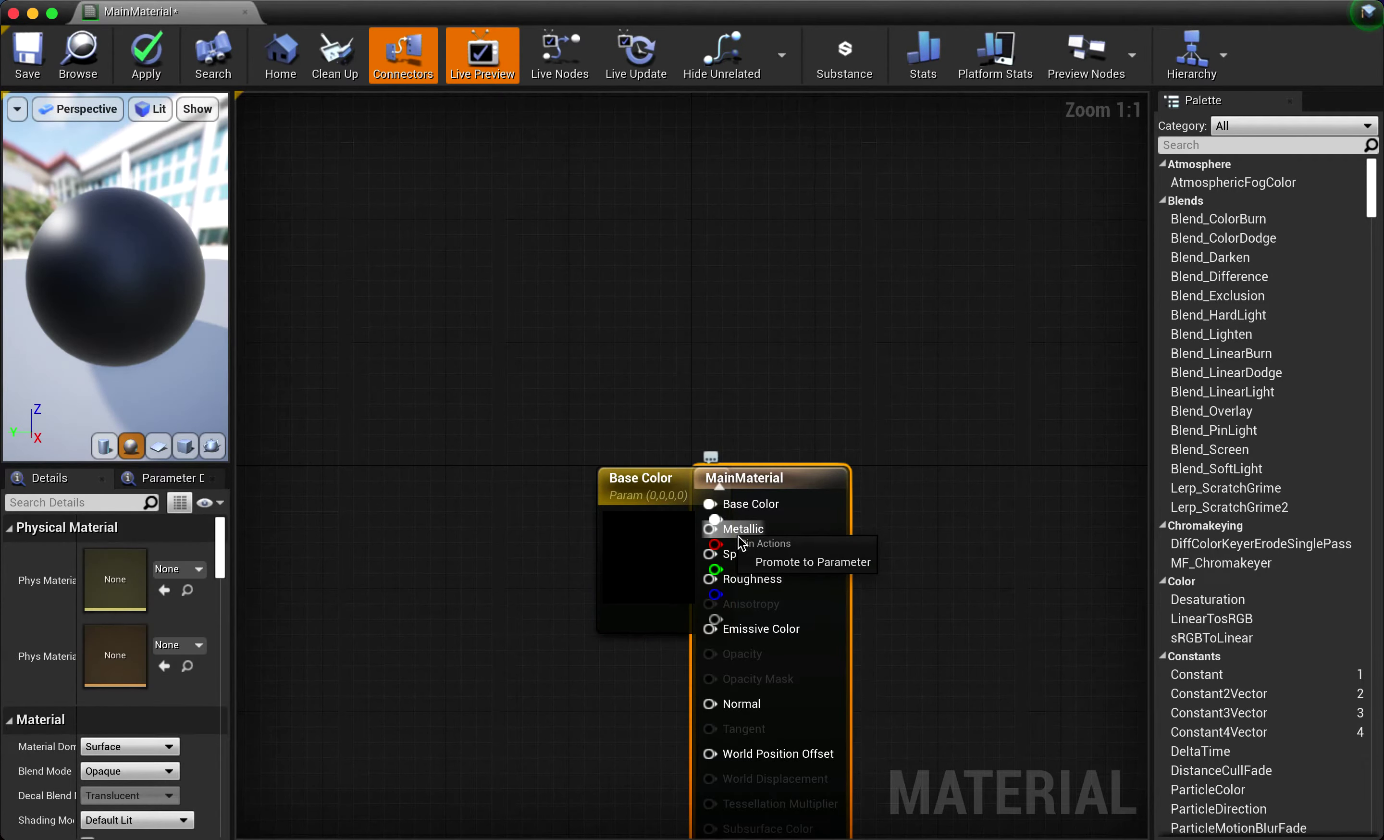
click(749, 561)
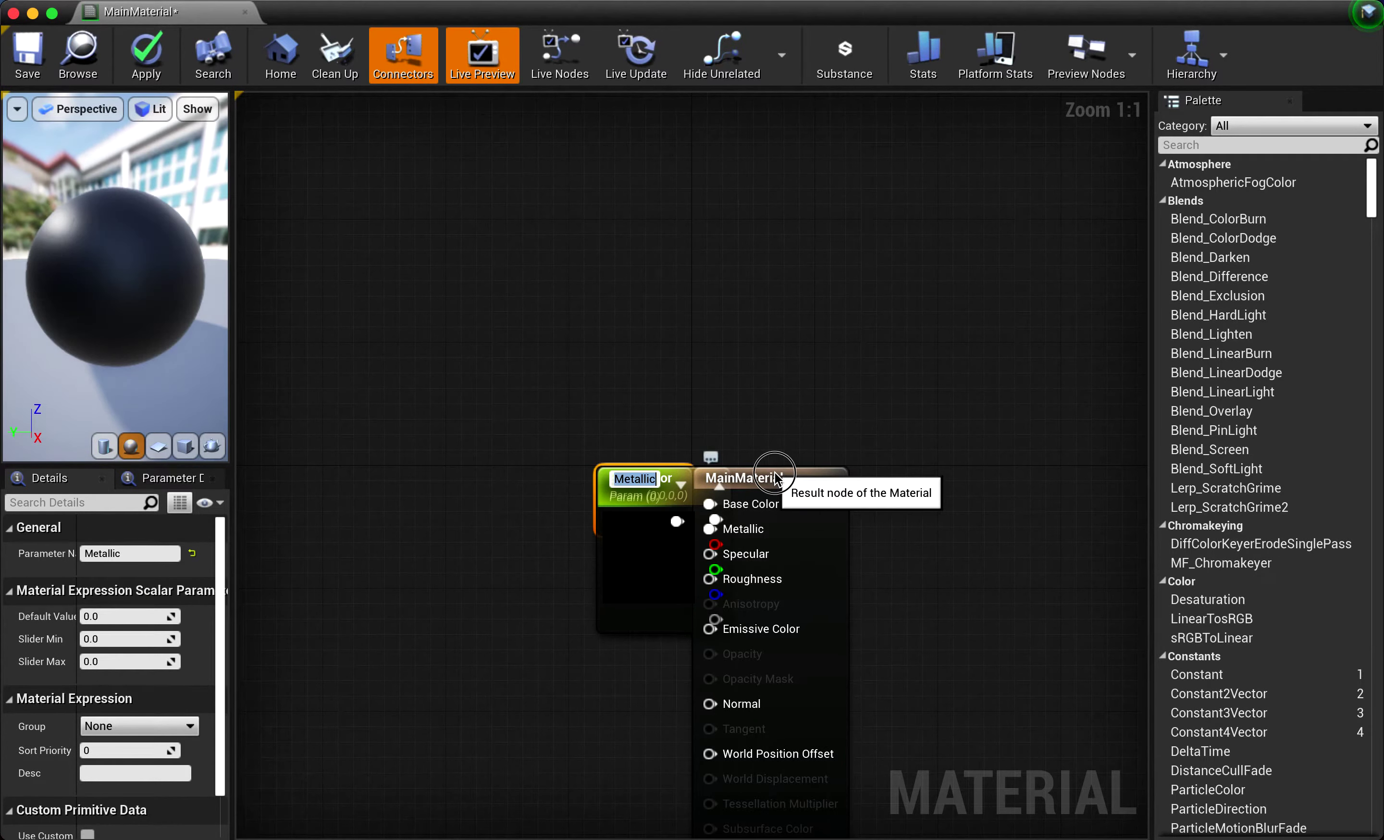
Lay out the graph with the output node top-right and Metallic beneath Base Color
drag(775, 478, 894, 382)
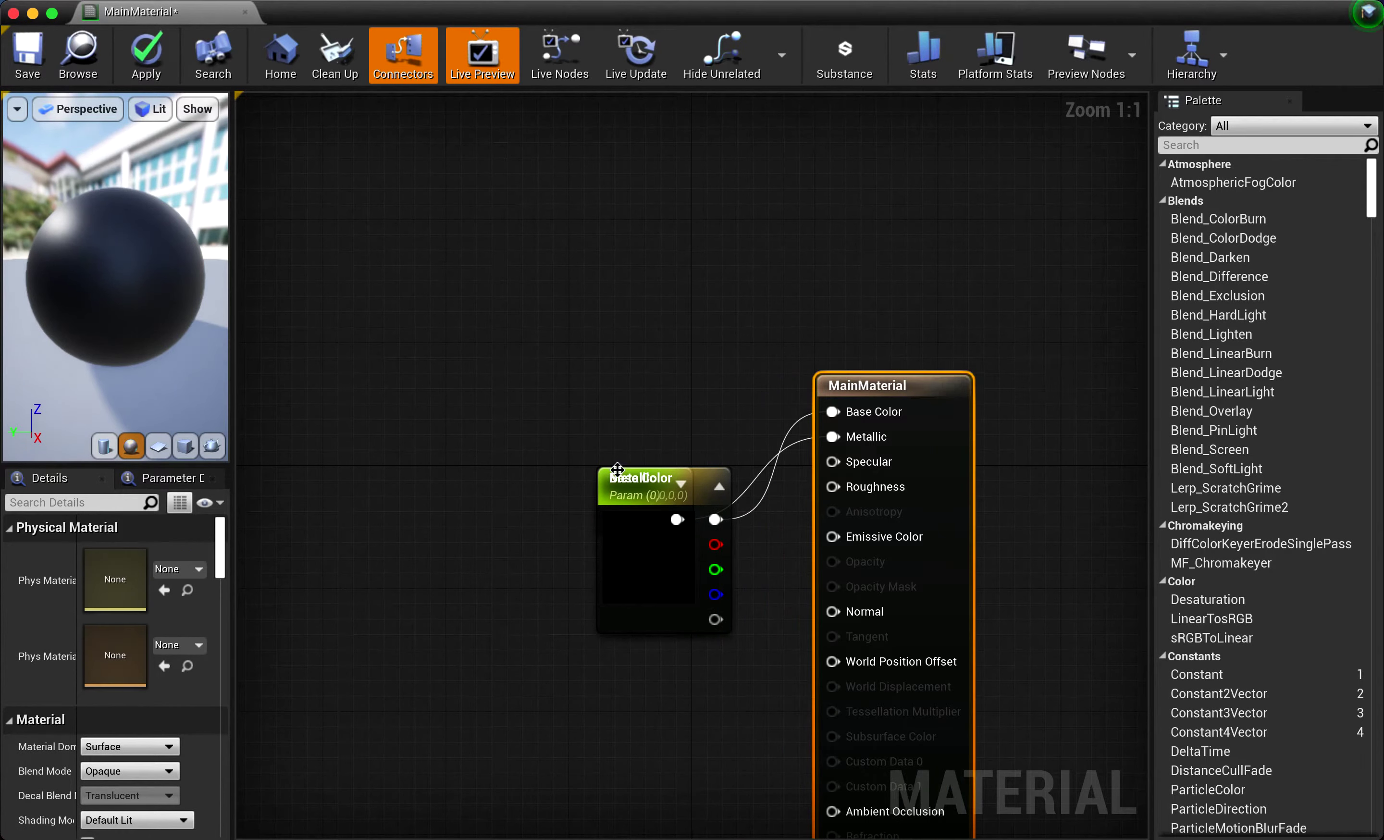
drag(618, 469, 572, 560)
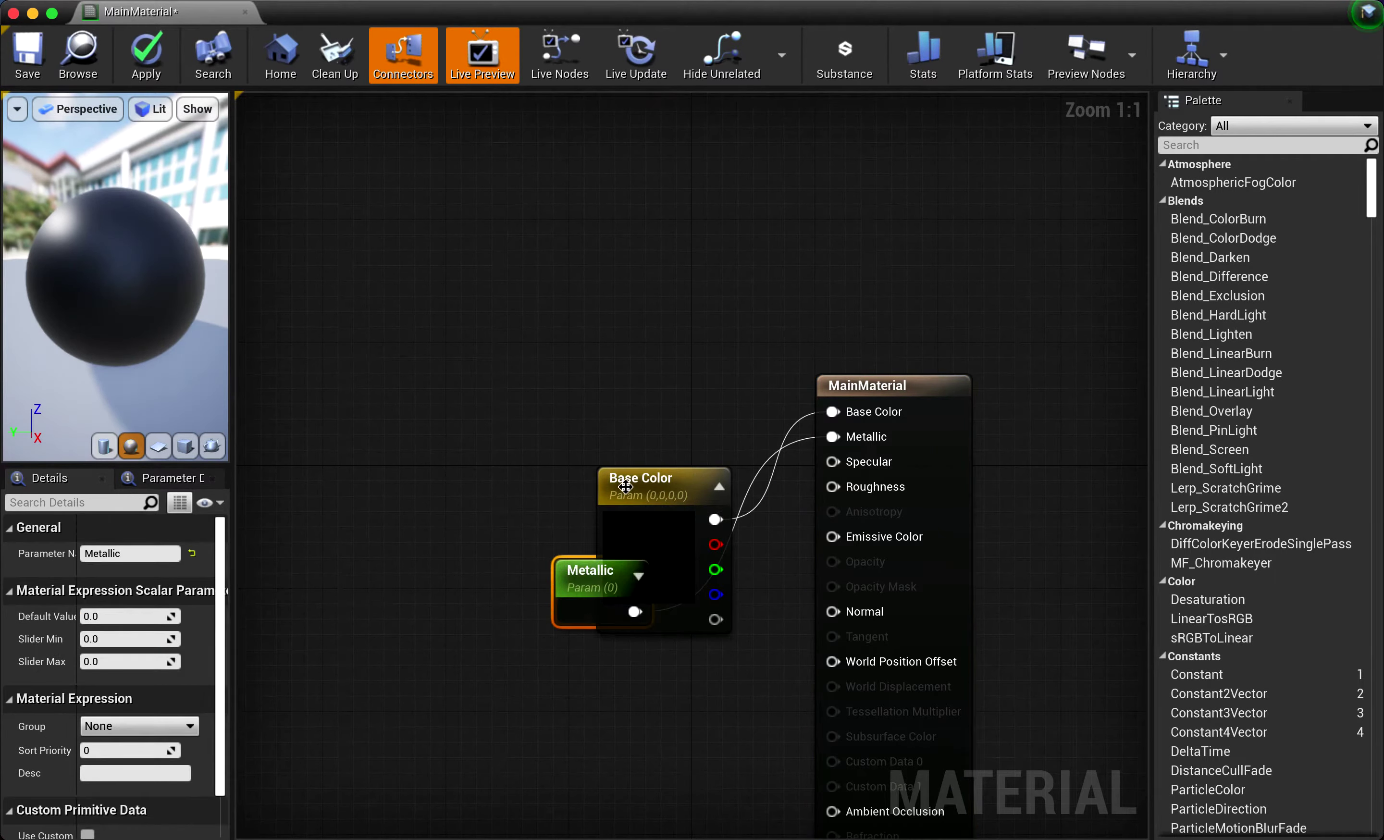
drag(638, 482, 533, 325)
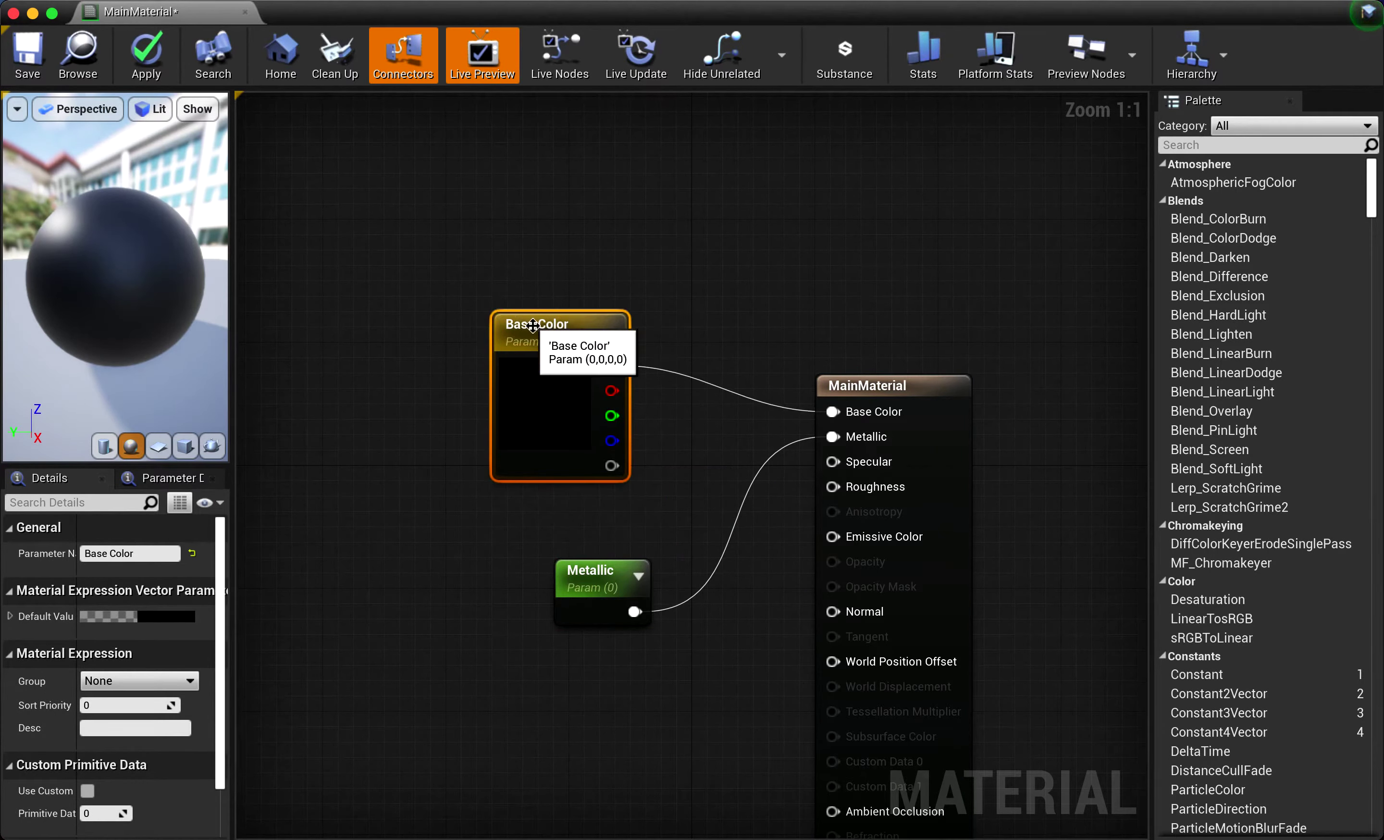
drag(574, 575, 511, 512)
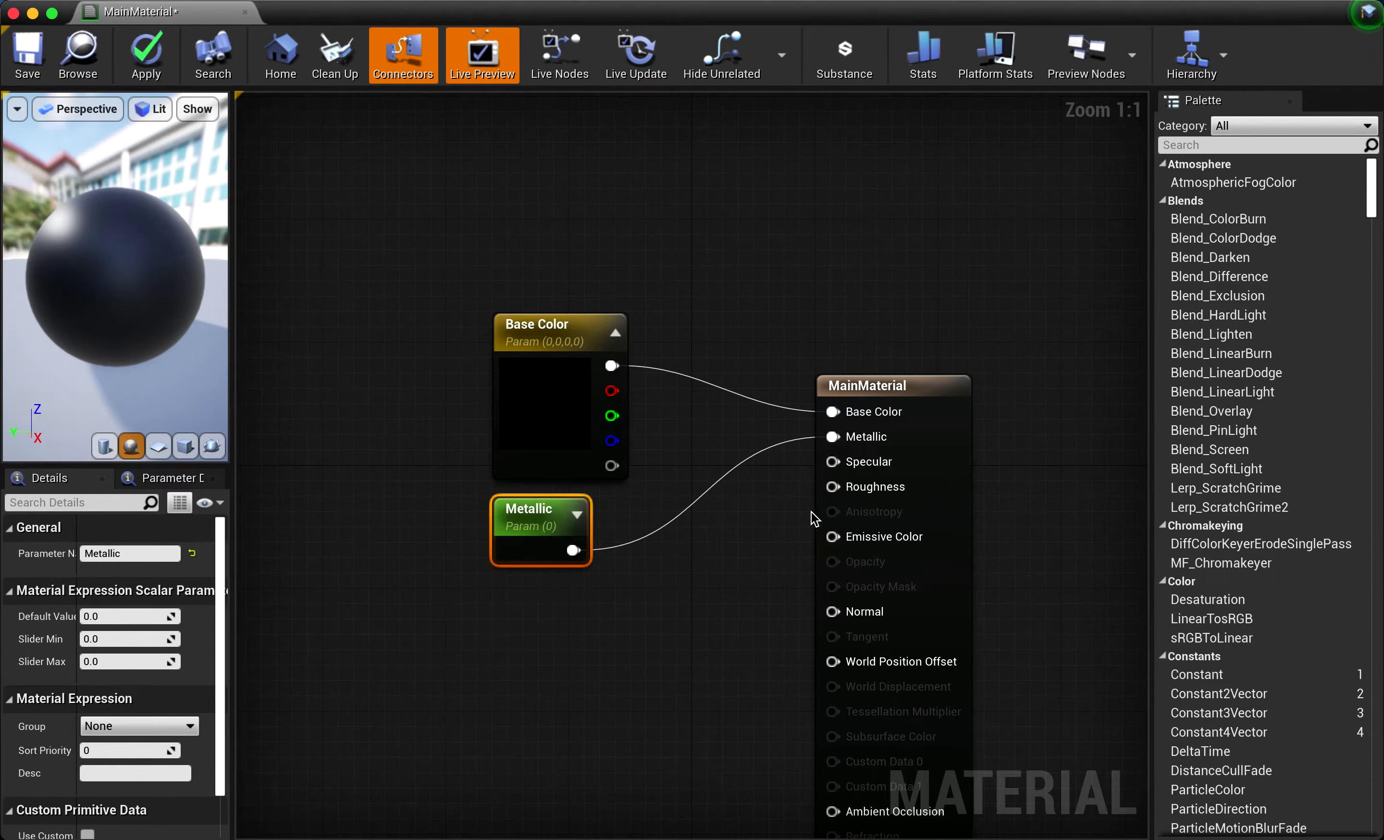
right_click(876, 468)
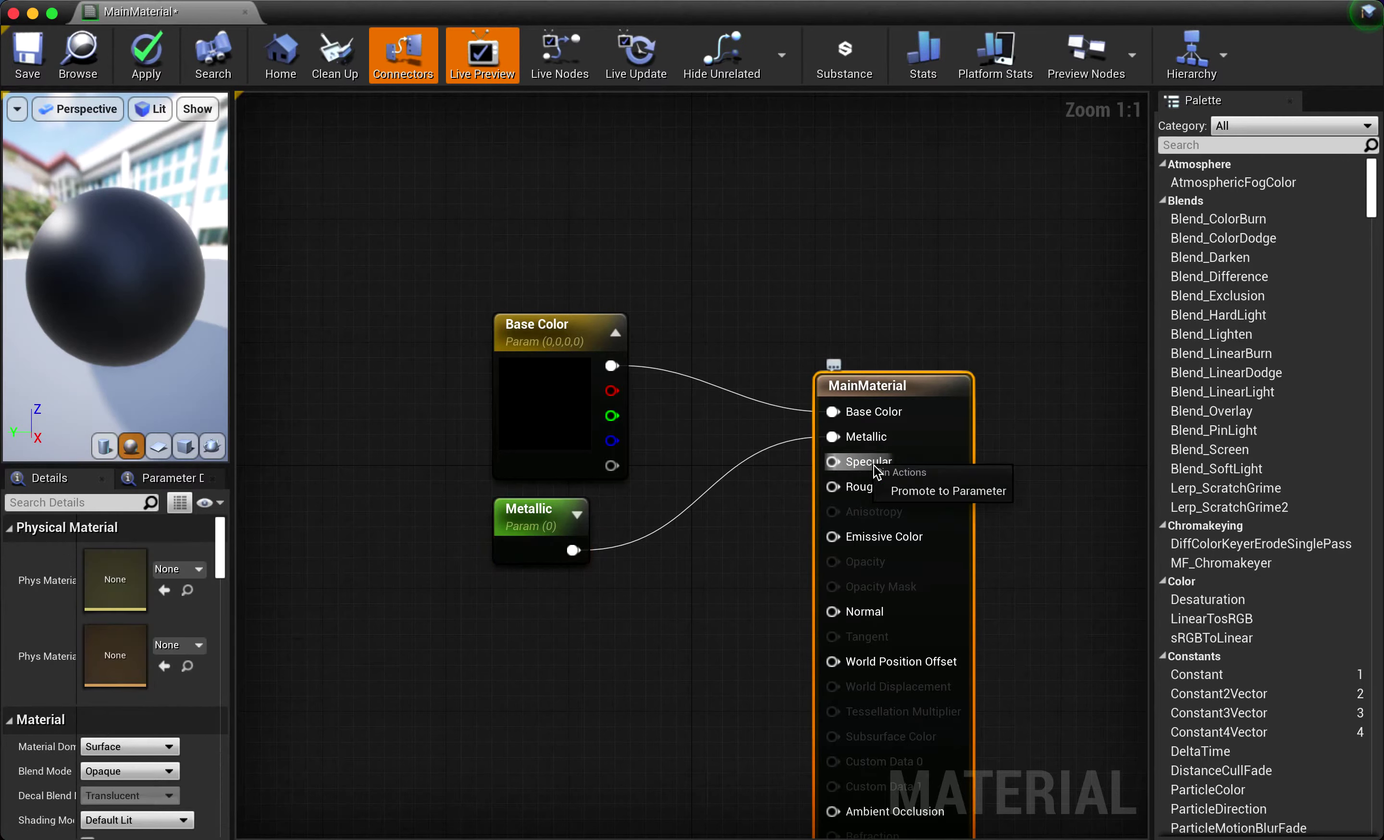
Promote Specular and Roughness to parameters and stack them beneath the Metallic node
click(910, 491)
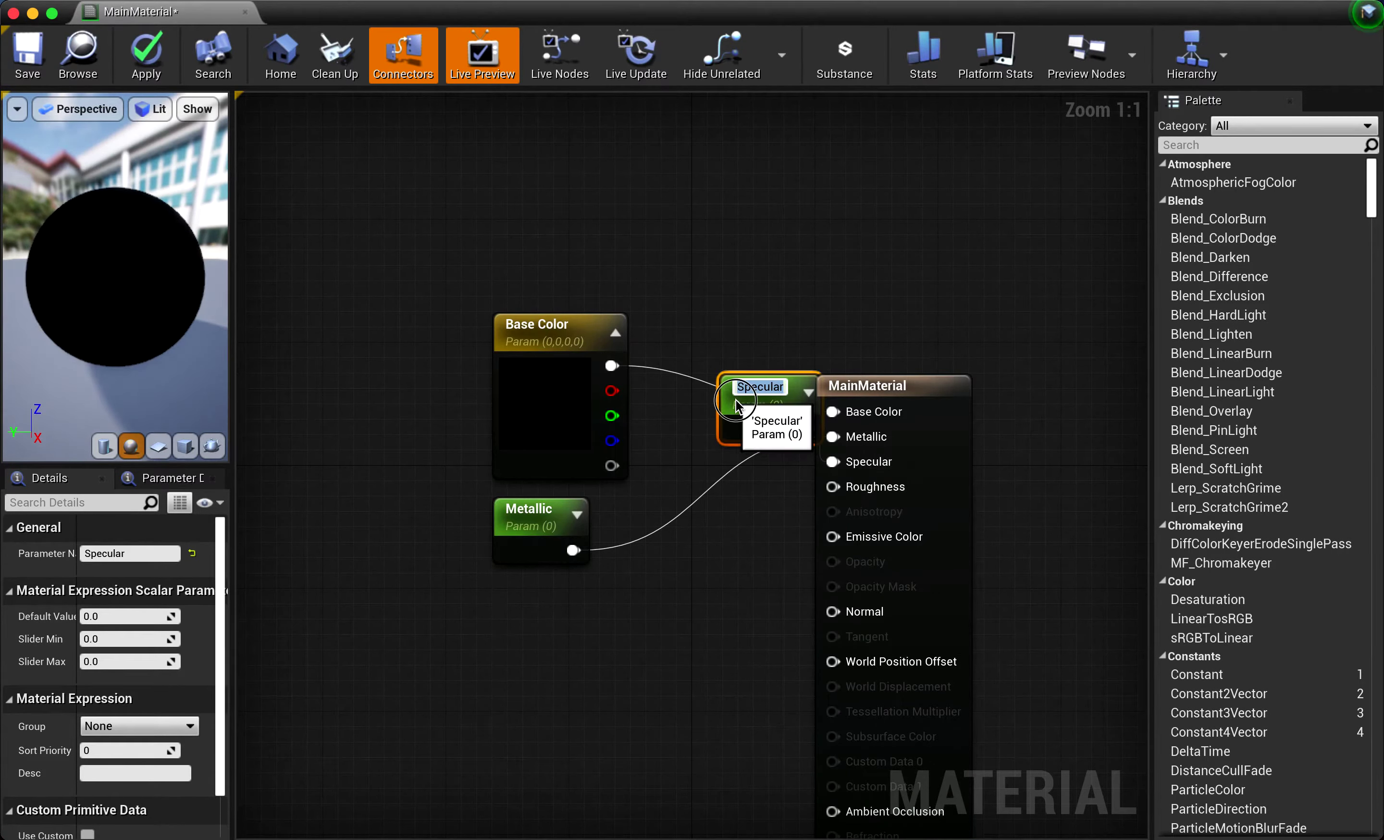
drag(747, 404, 496, 611)
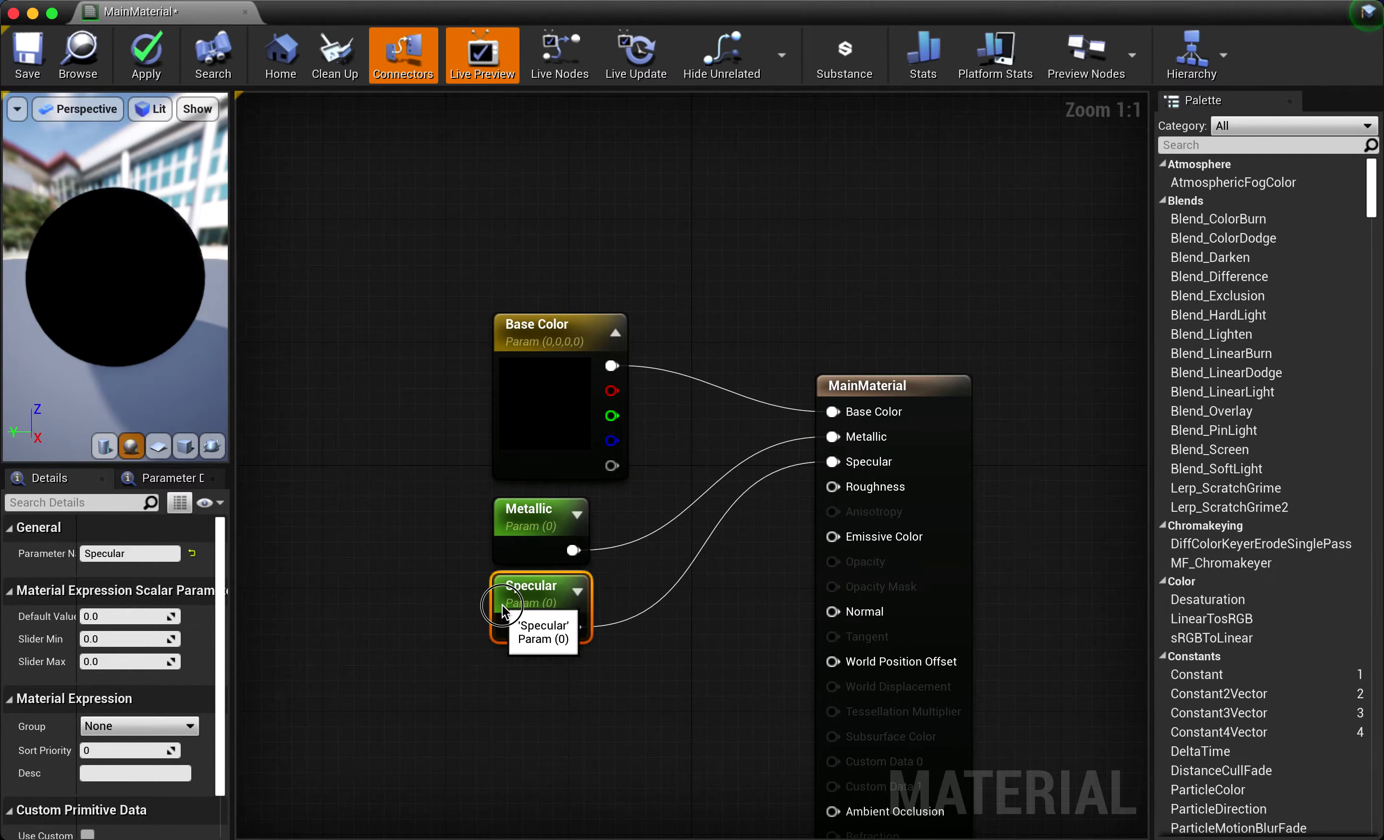
right_click(883, 493)
click(911, 515)
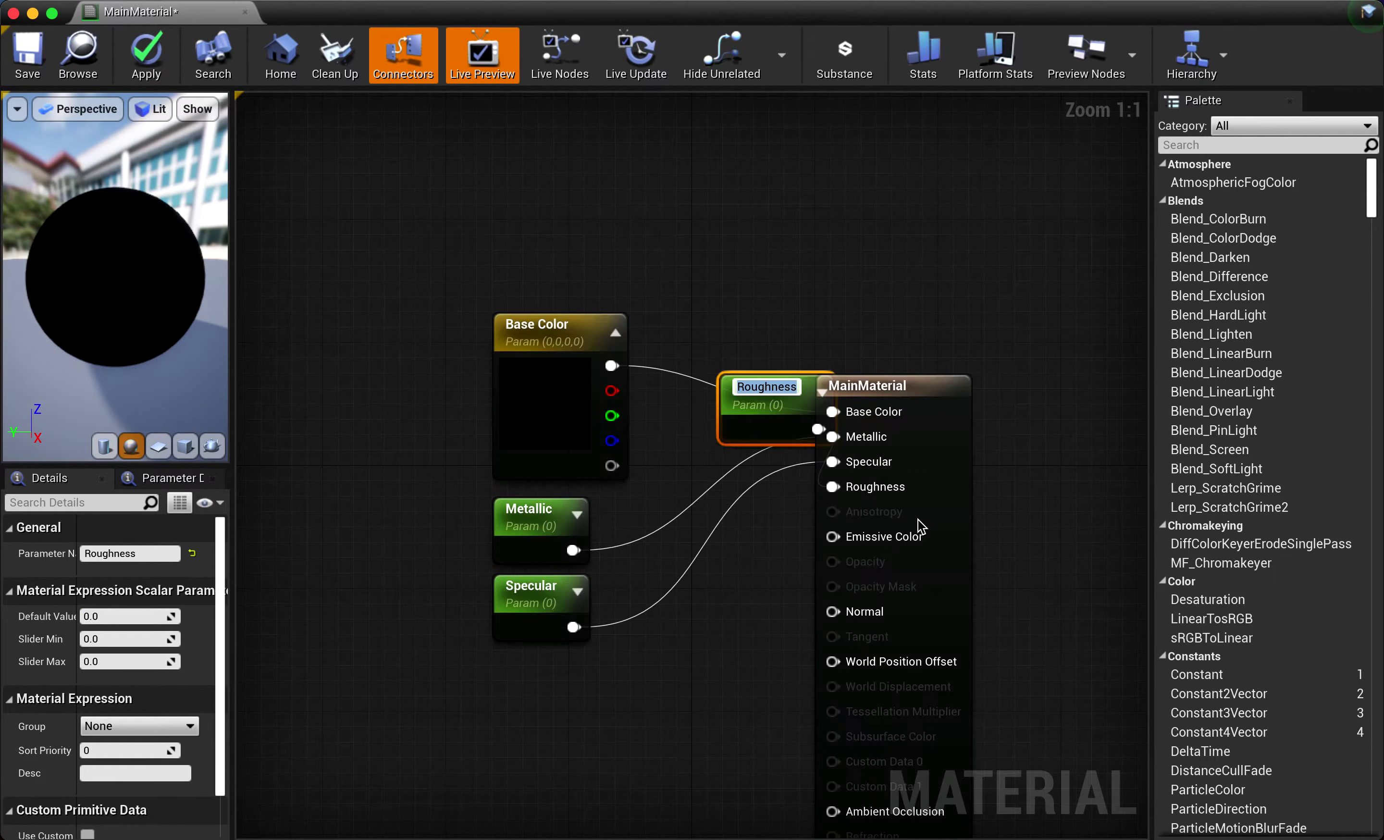
mouse_move(751, 425)
mouse_down()
mouse_move(536, 679)
mouse_move(487, 694)
mouse_up()
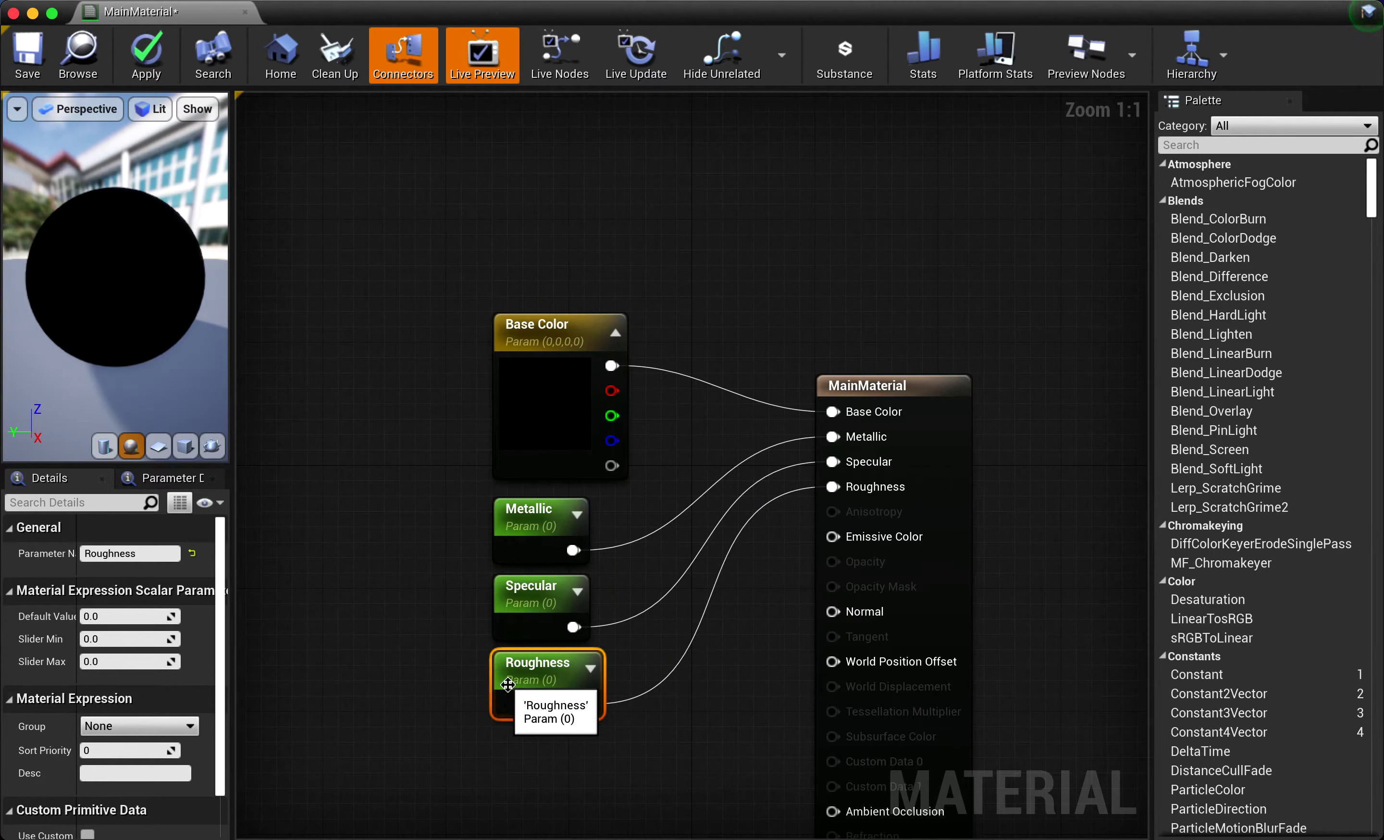
click(730, 657)
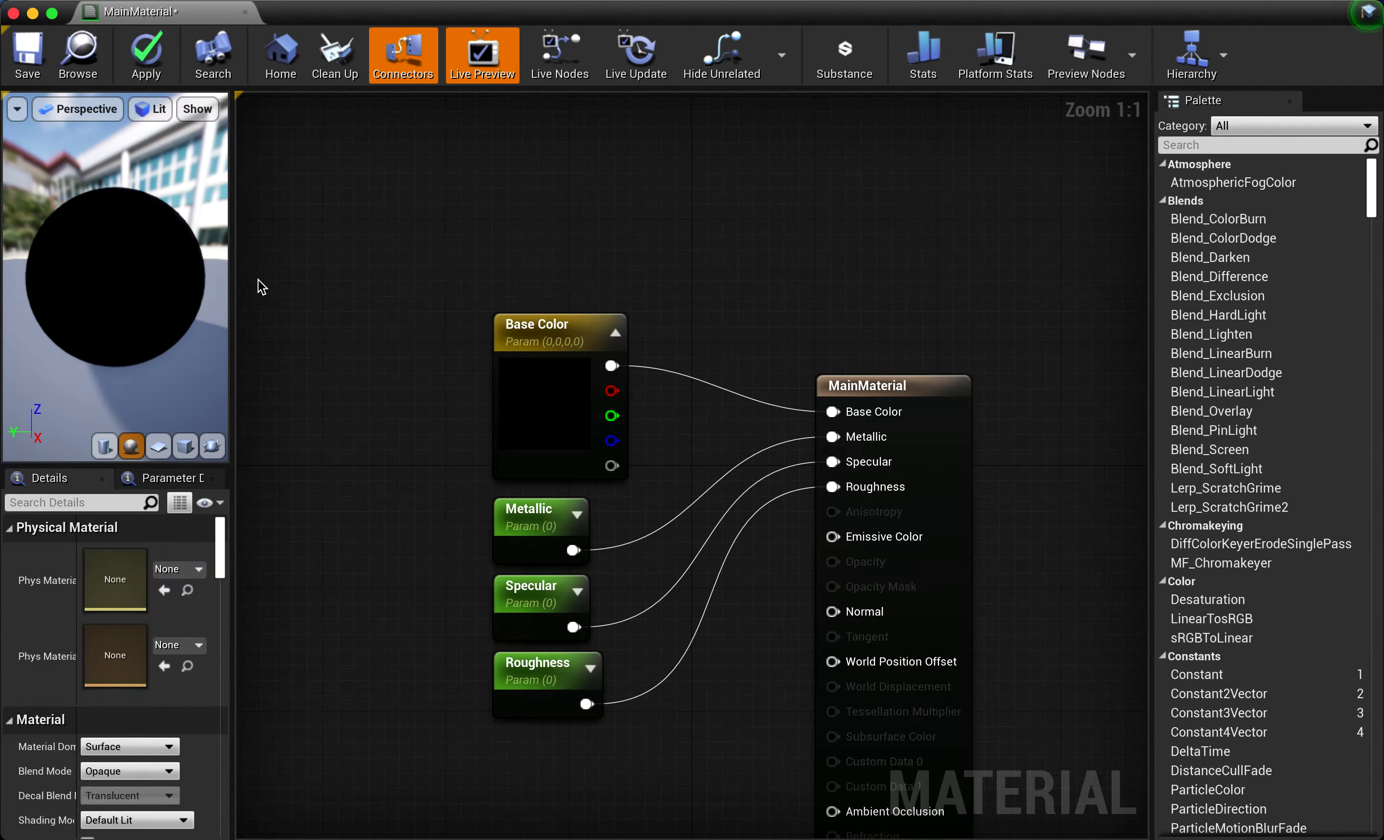
Save the material and set the Metallic parameter's slider maximum to 1.0
click(28, 63)
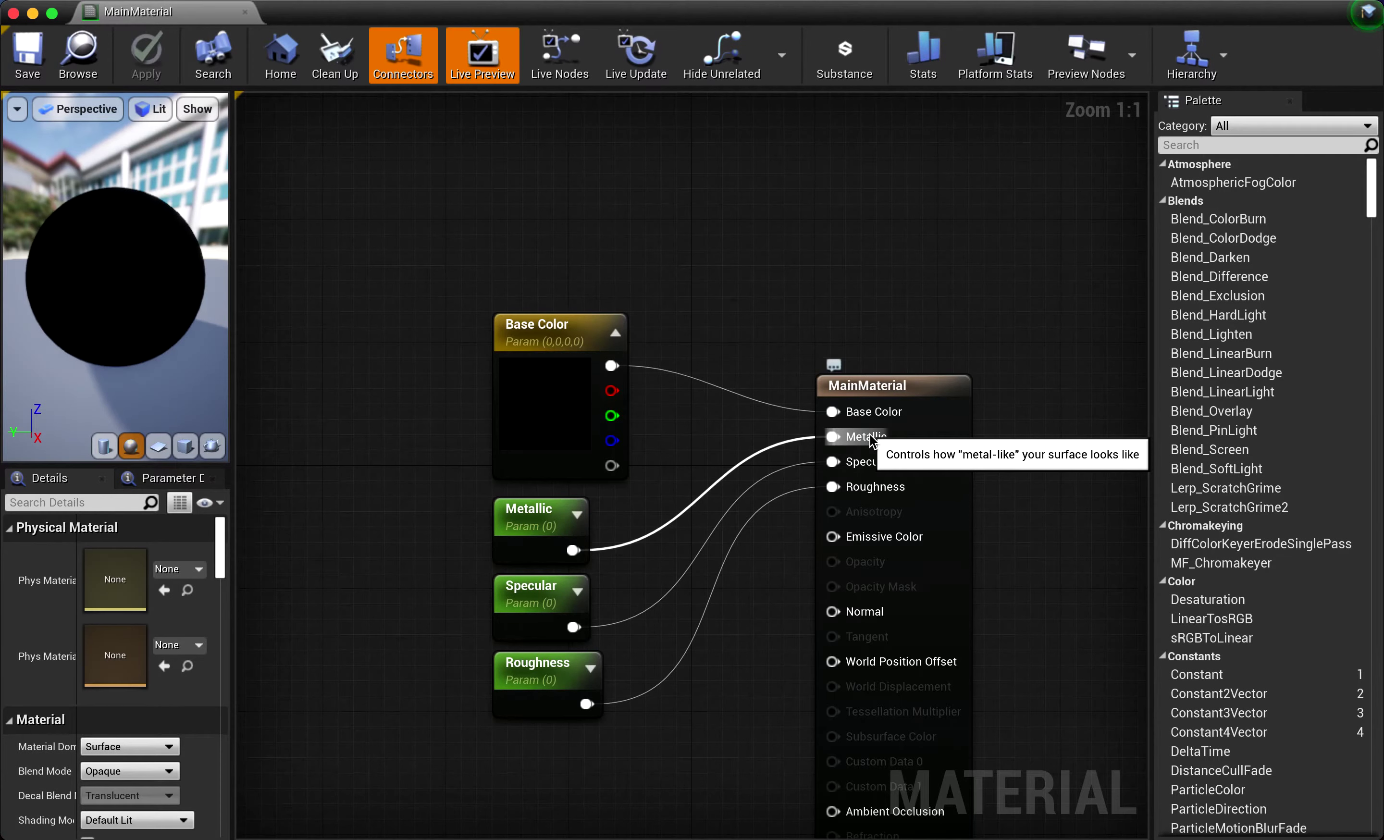
click(503, 535)
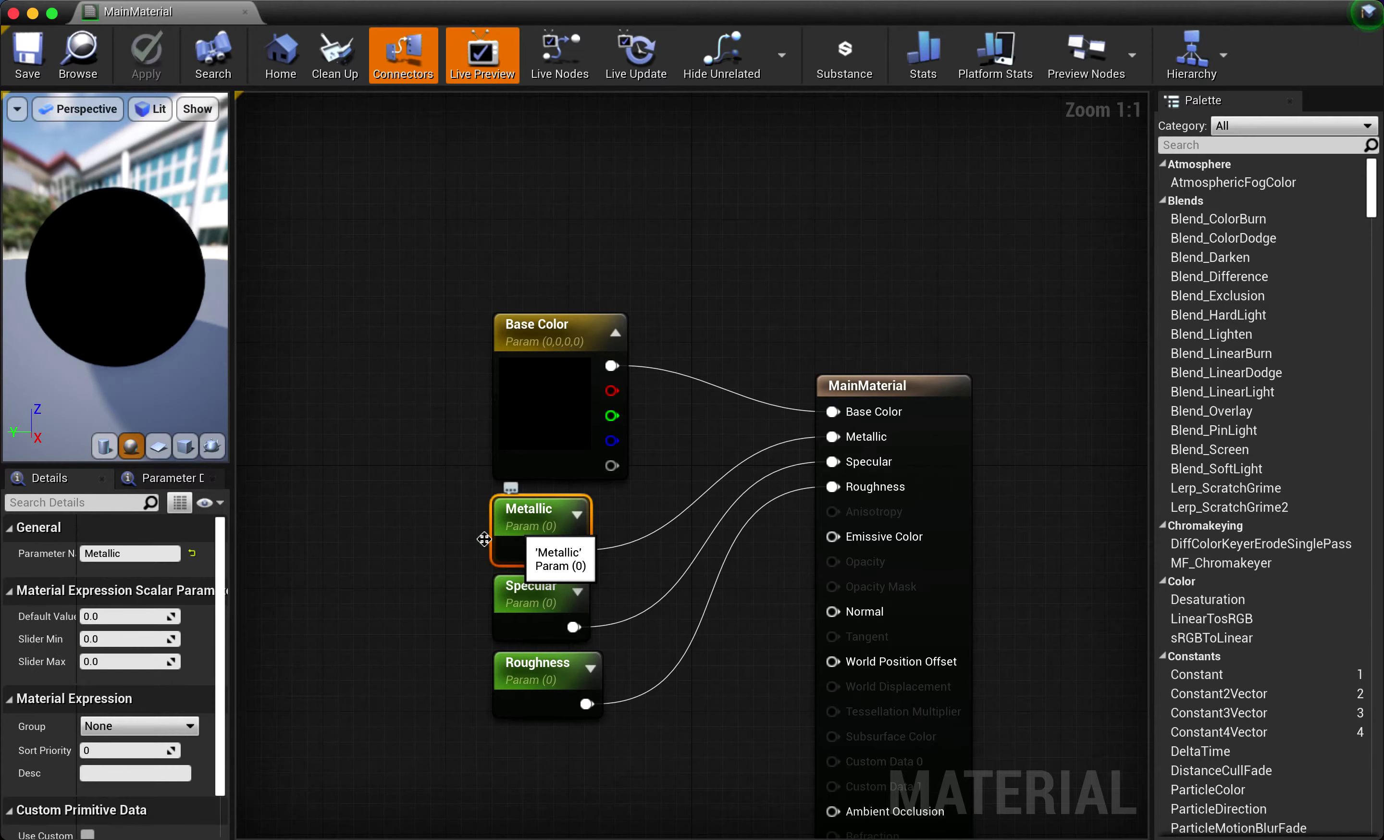
click(108, 662)
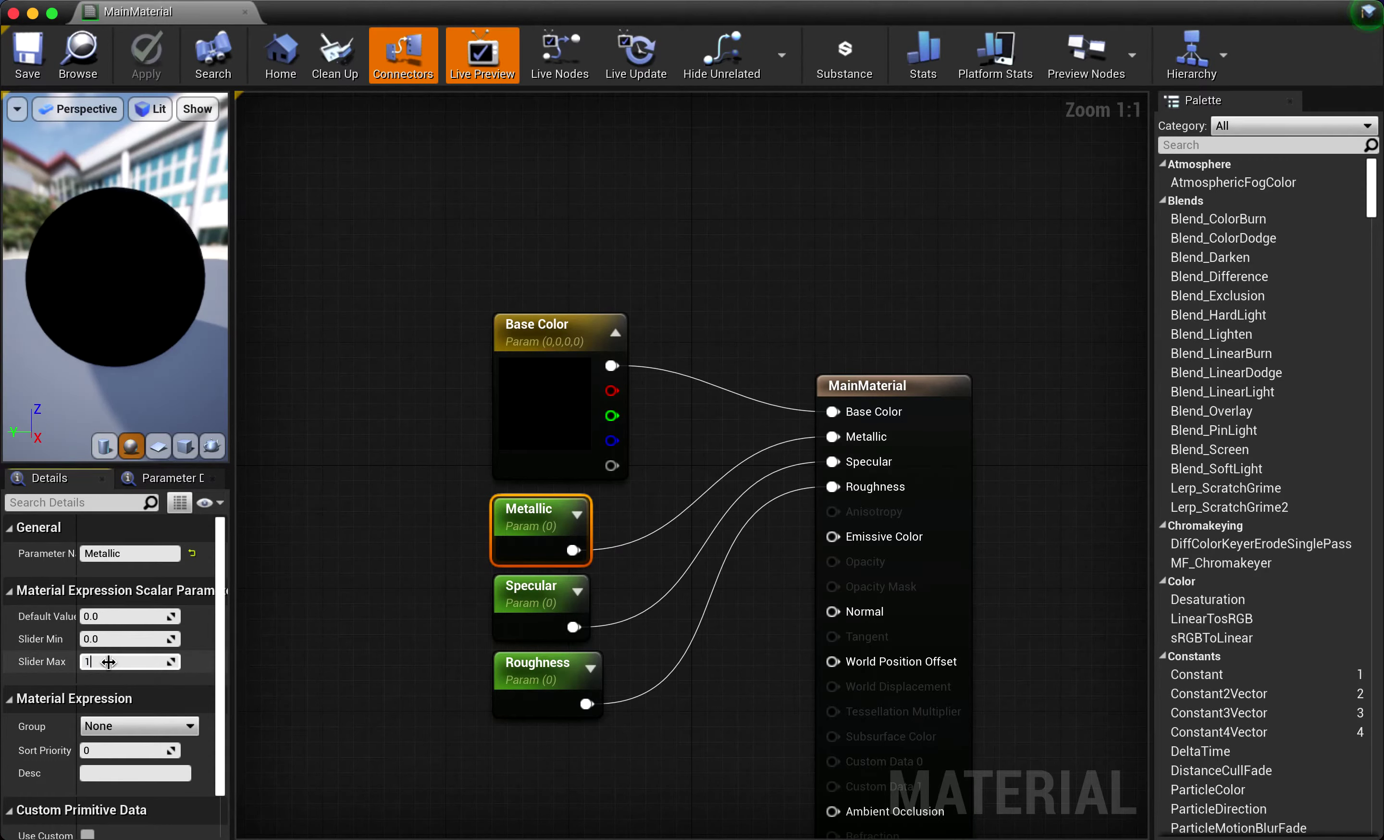
key(Return)
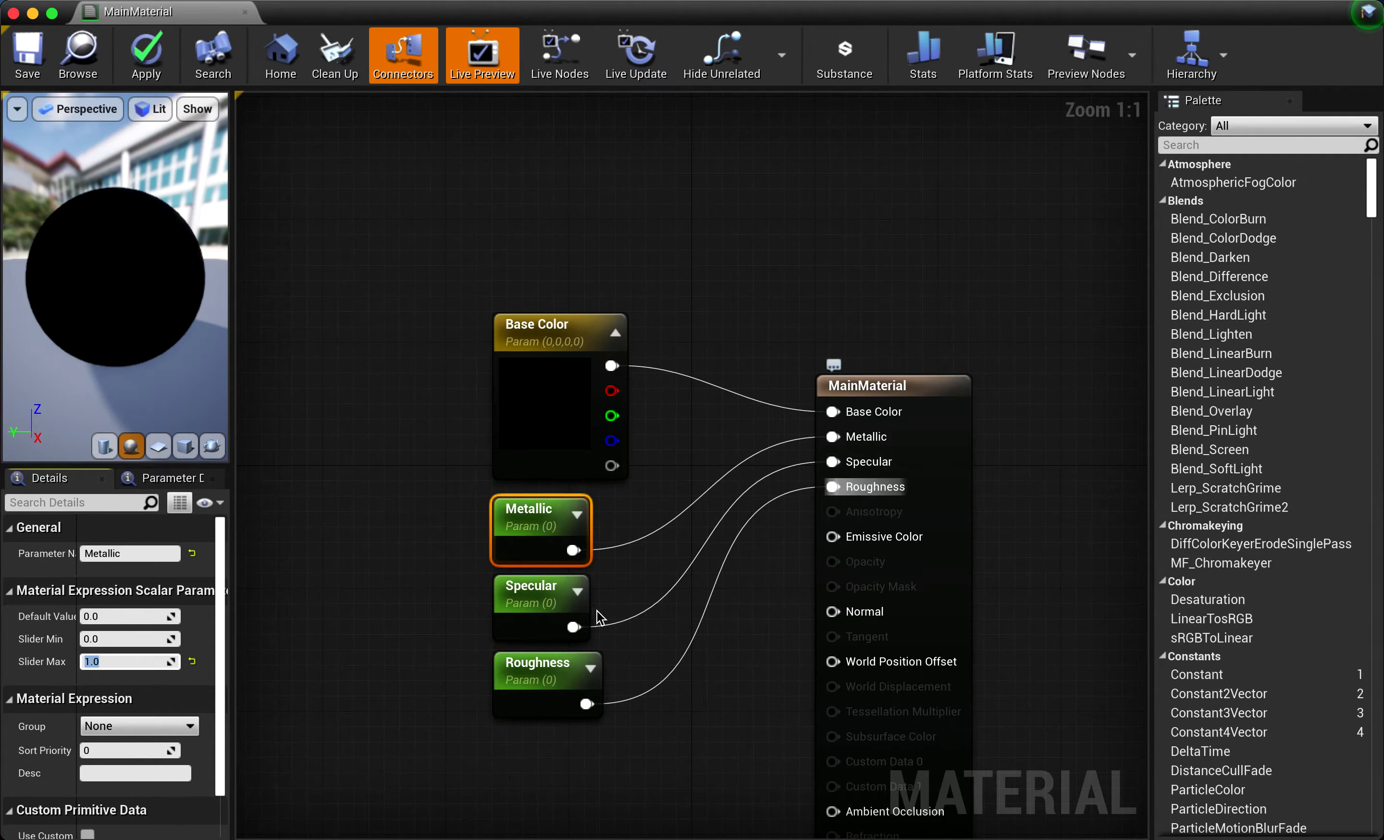
Give the Specular parameter a default of 0.5 and a slider maximum of 1.0
click(537, 604)
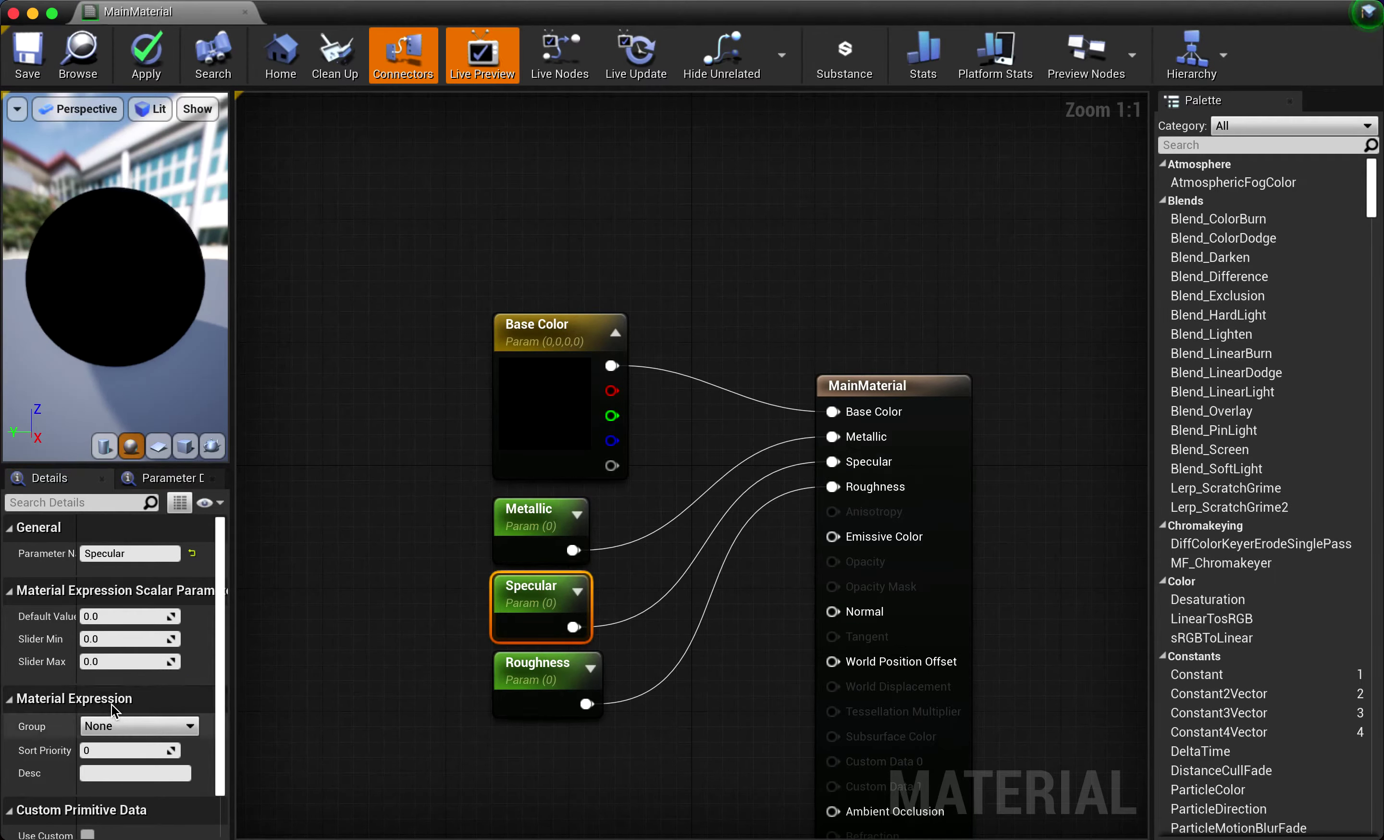
click(136, 616)
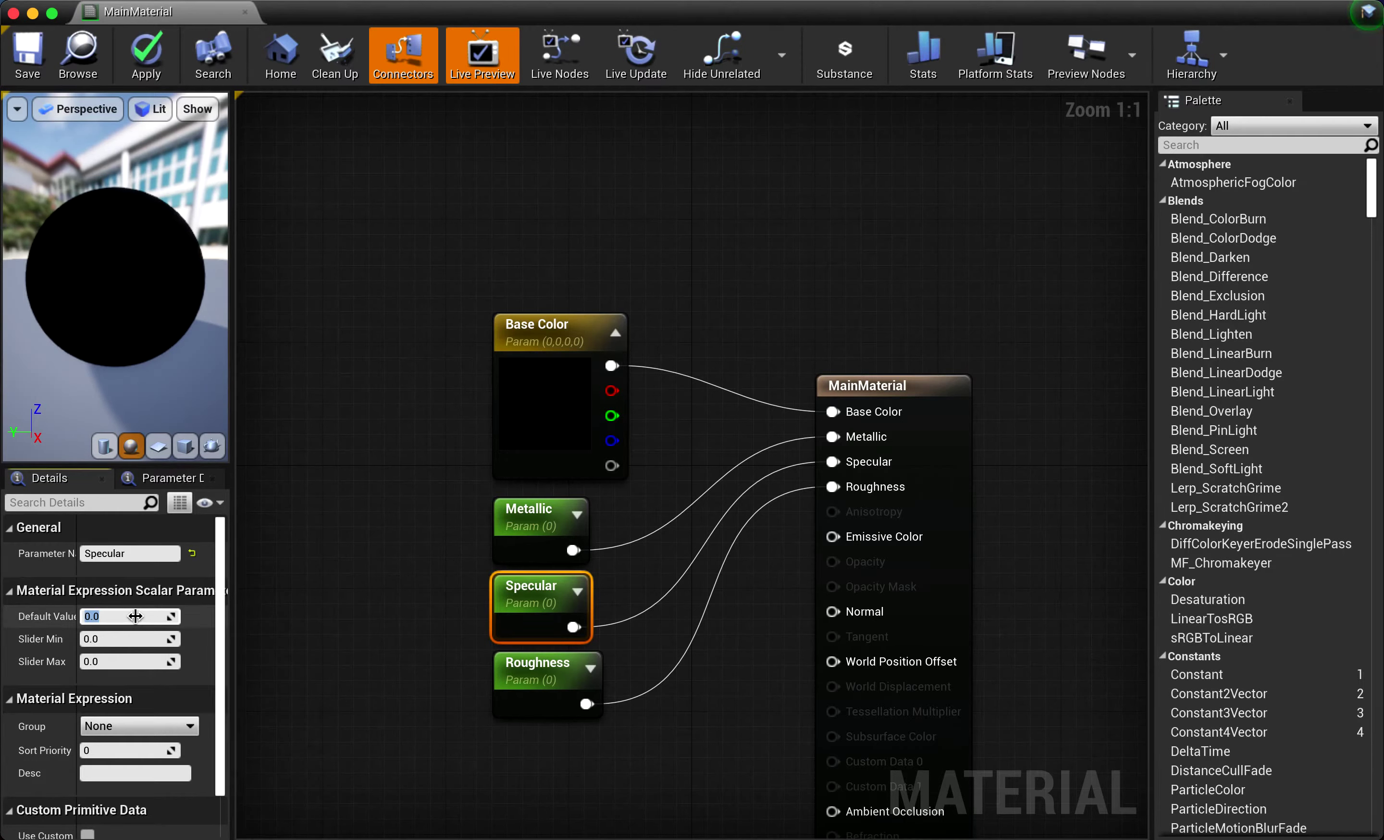
text(.5)
key(Tab)
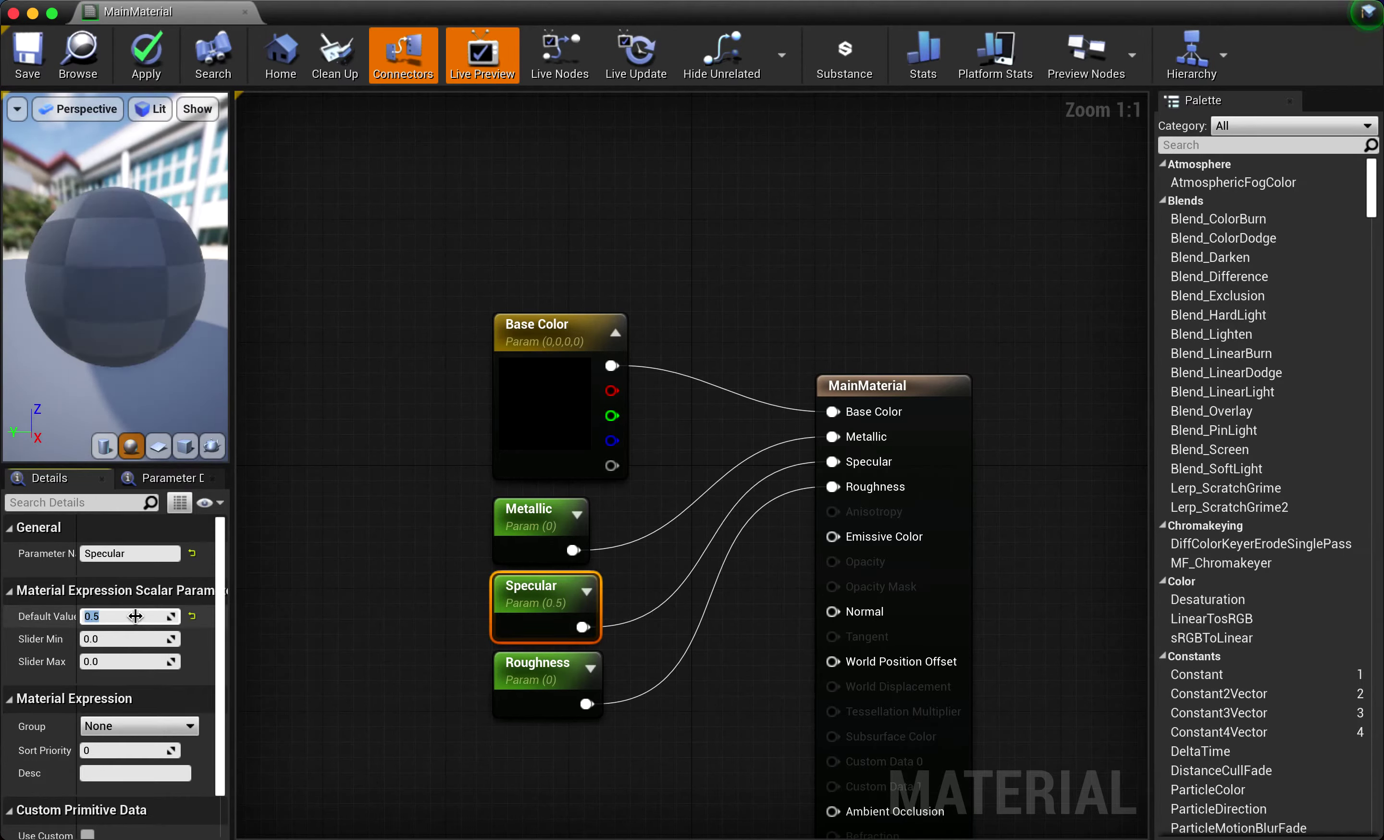
key(Tab)
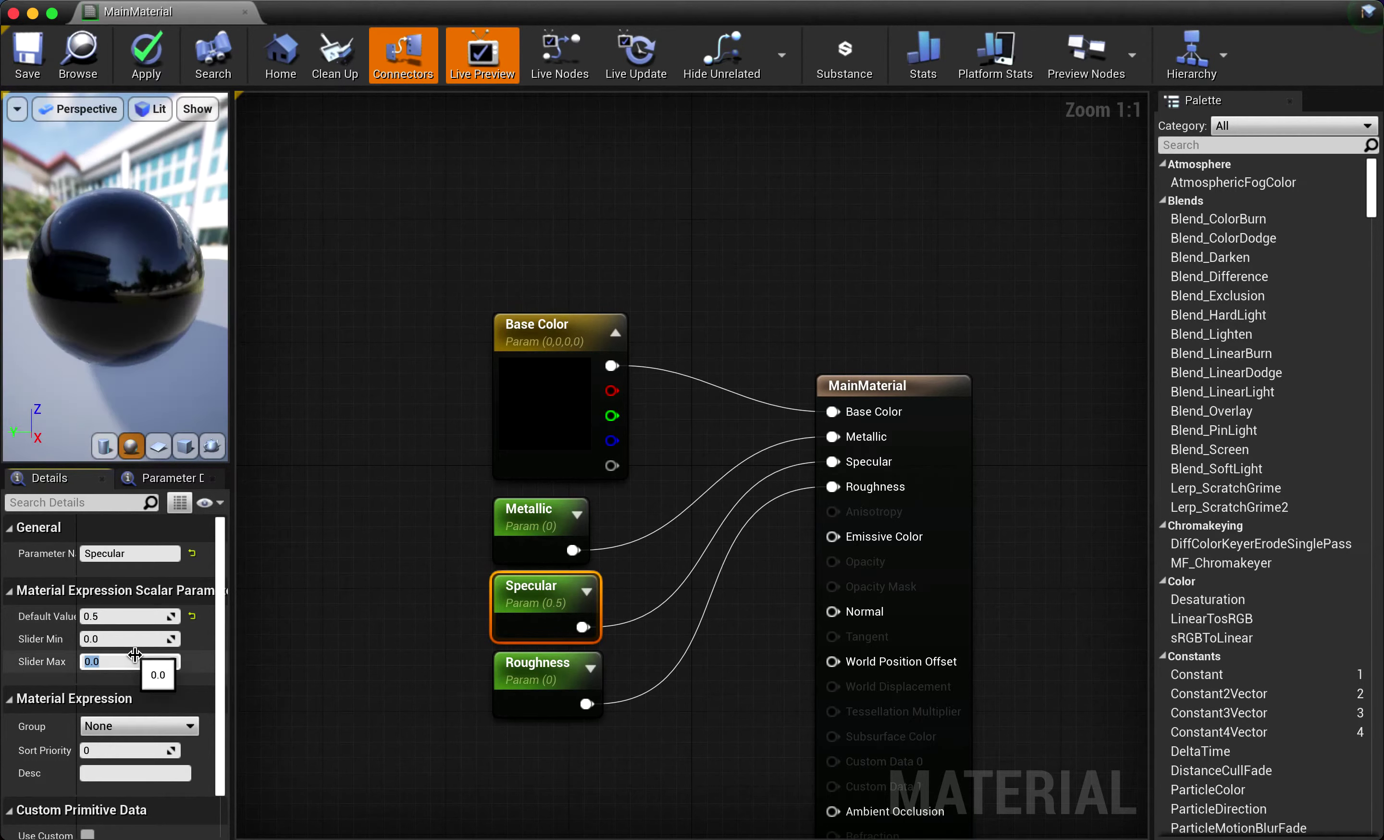
text(1)
key(Return)
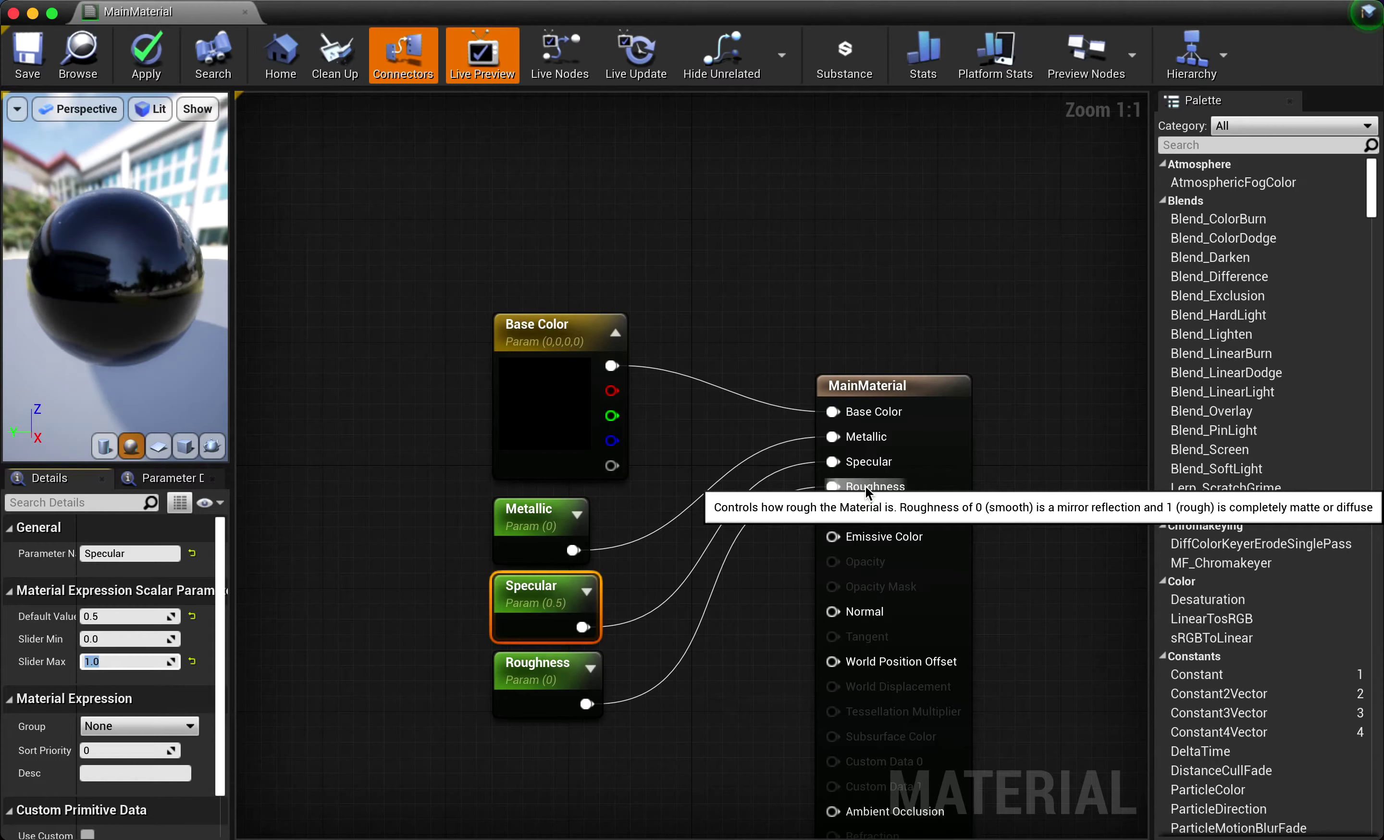
Give the Roughness parameter a default of 0.5 and a slider maximum of 1.0
click(540, 671)
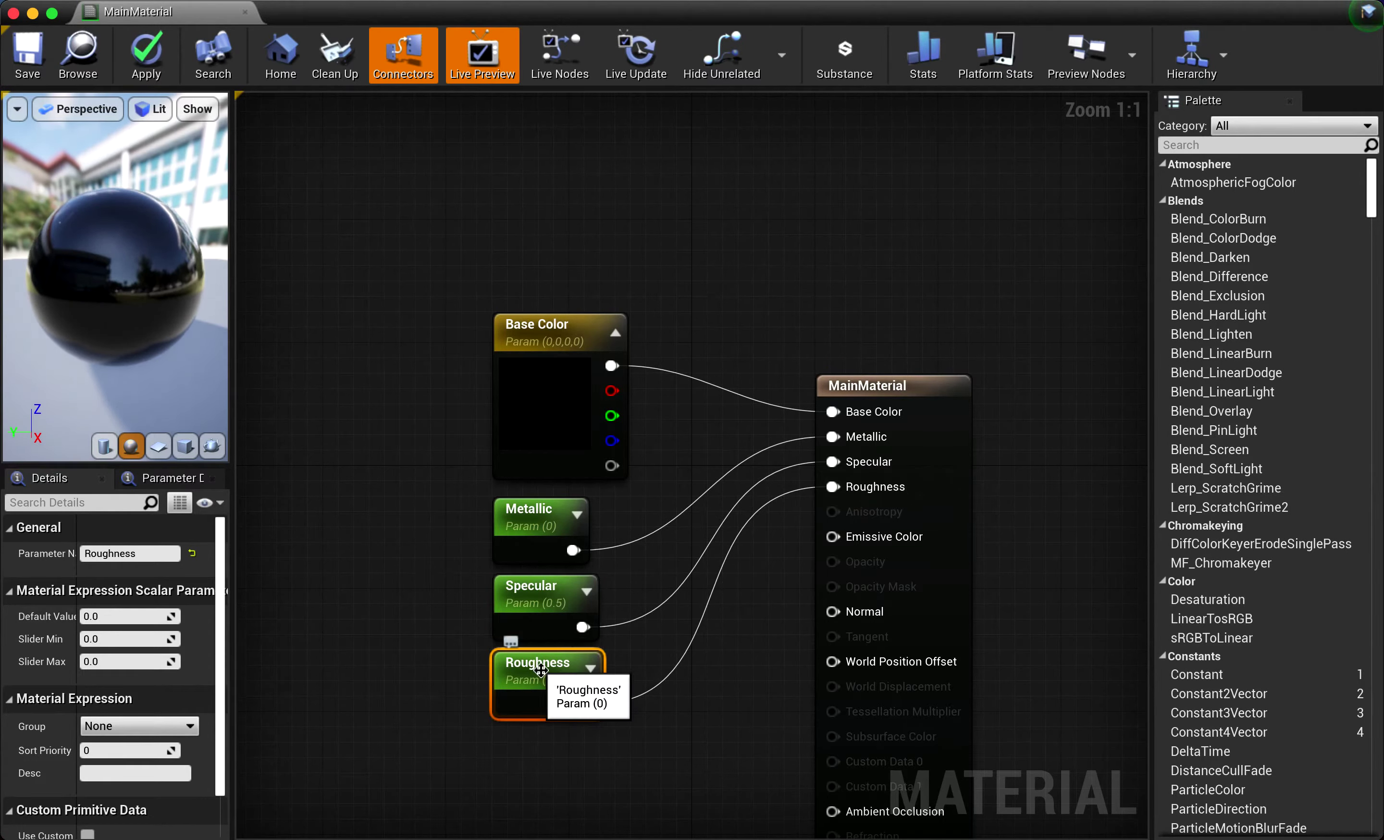
click(117, 616)
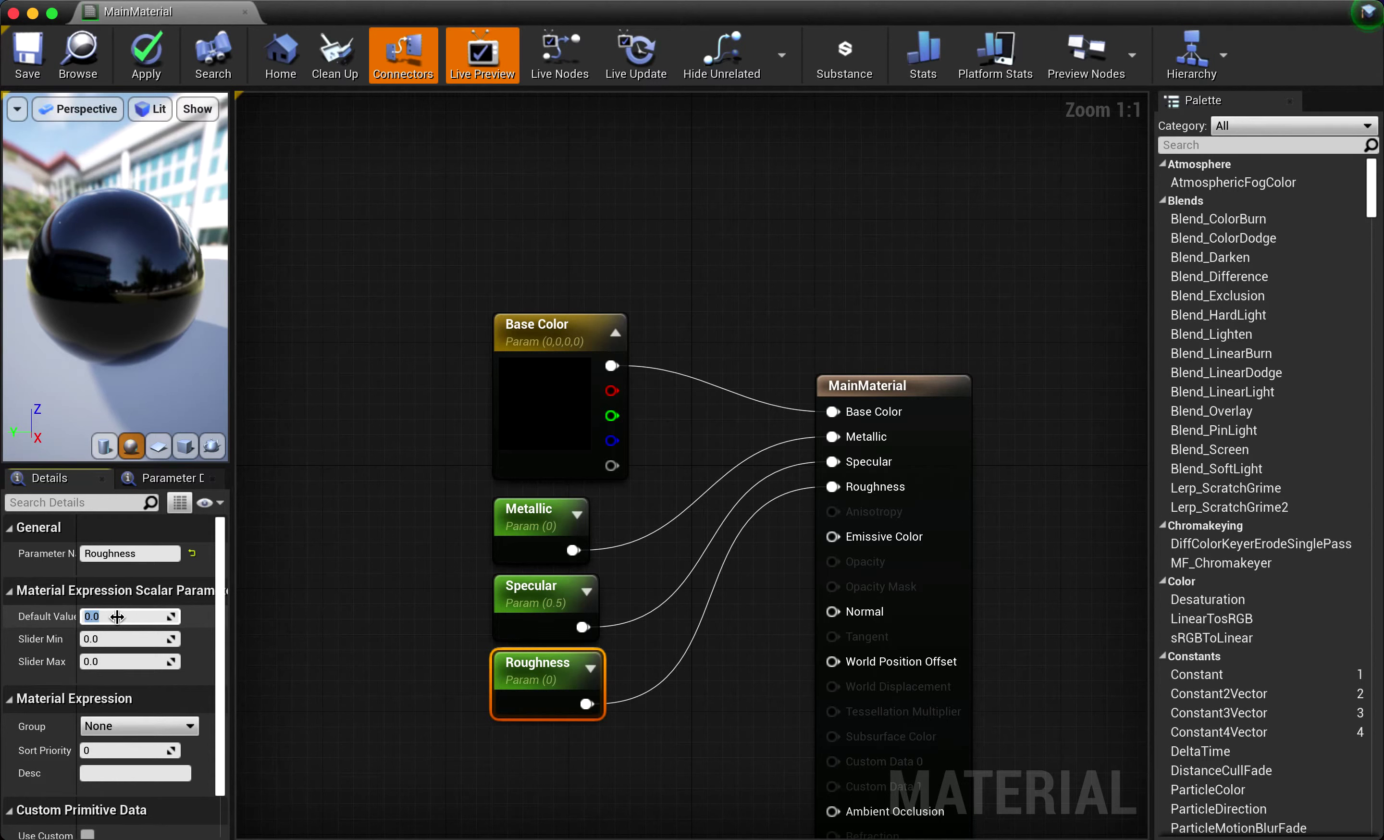
text(0.5)
key(Tab)
key(Tab)
text(1)
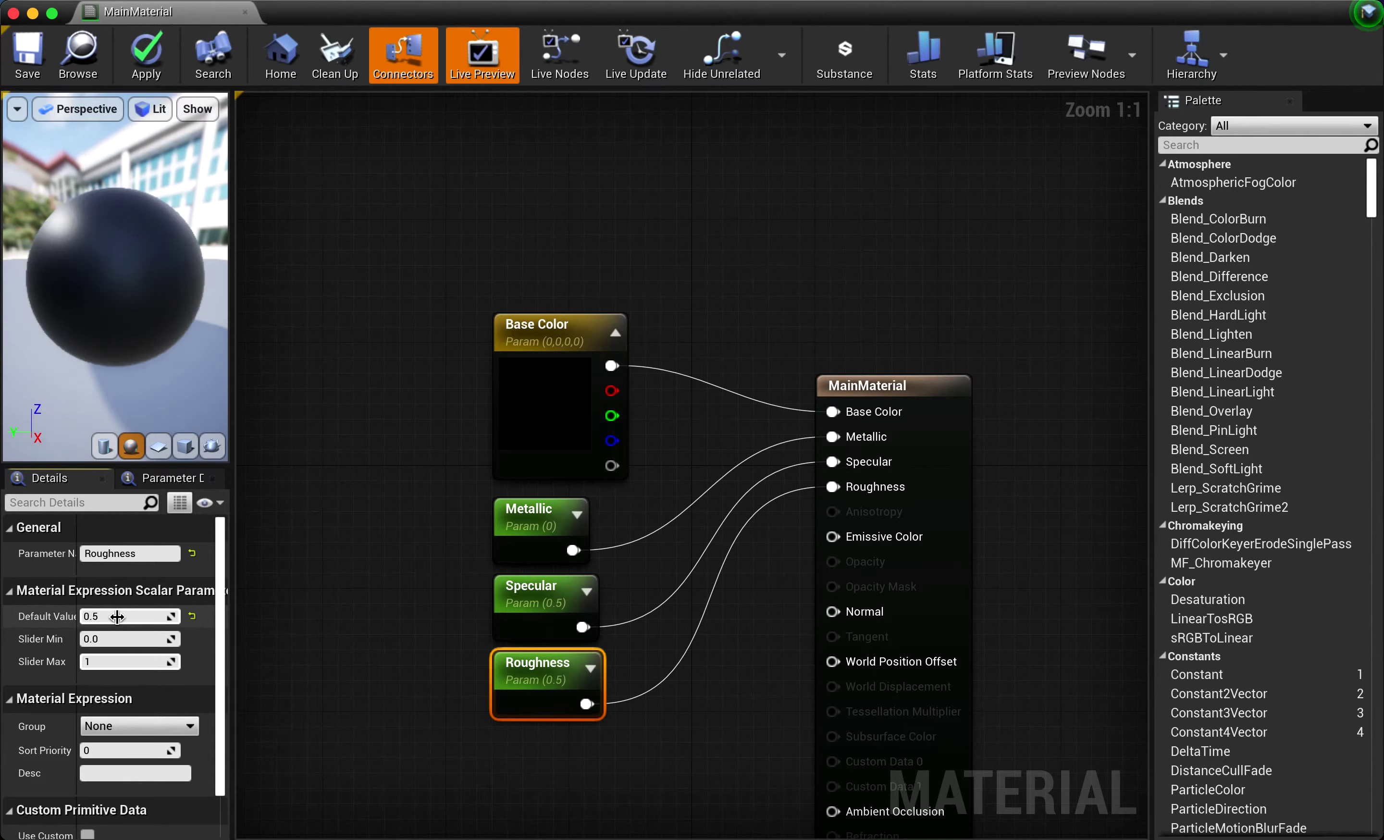
key(Return)
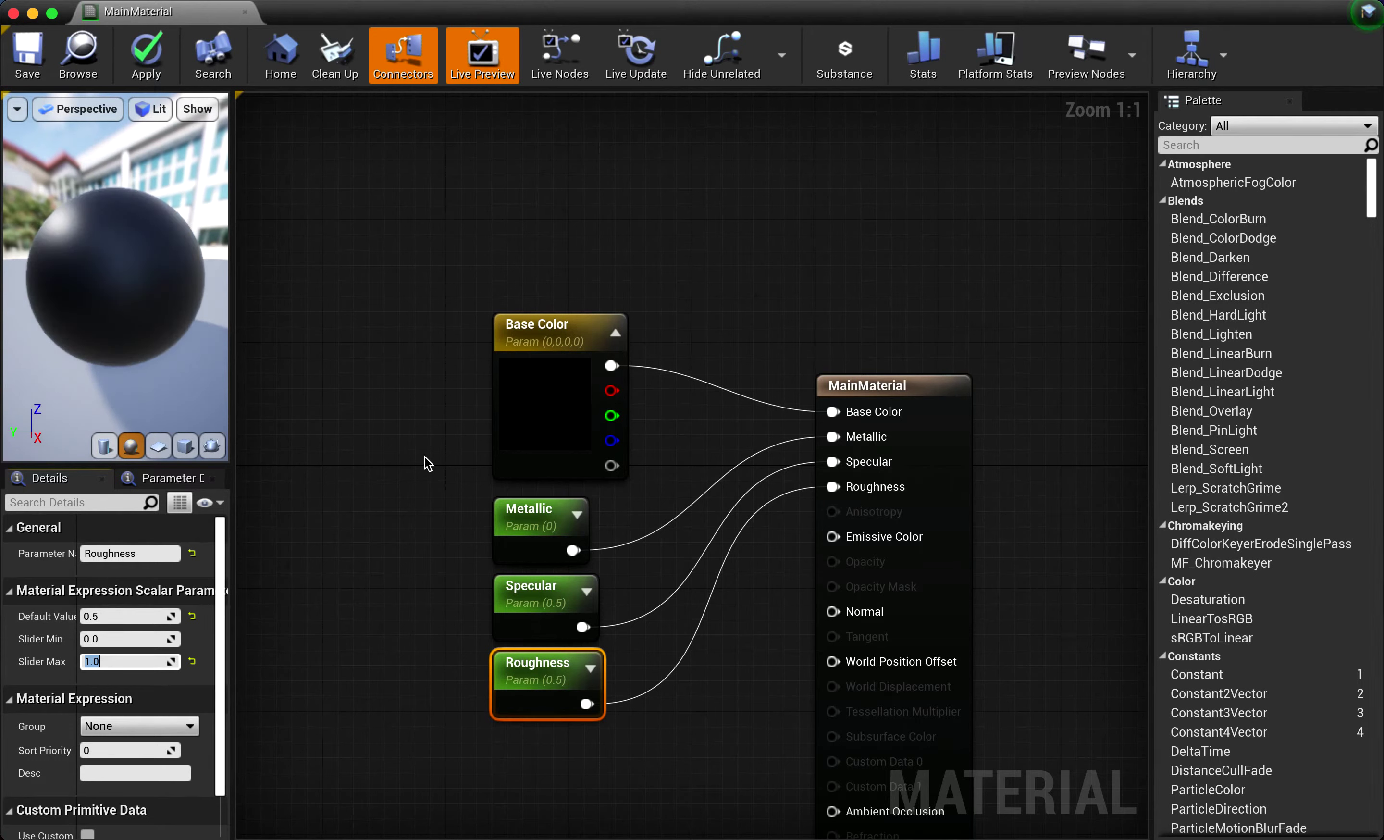
click(418, 458)
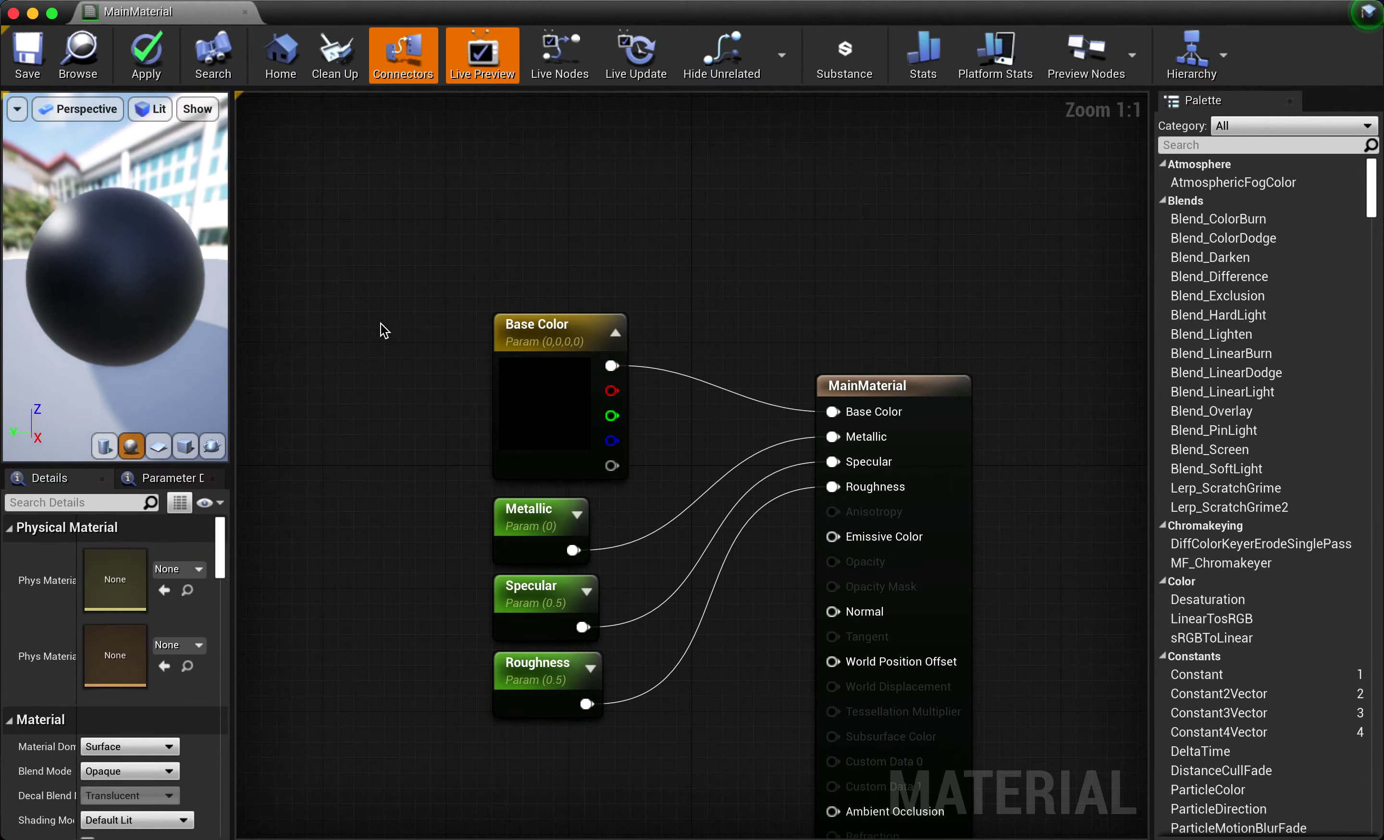
Set the Base Color parameter to near-white (0.998, 0.998, 0.998), saving it as a swatch
double_click(558, 419)
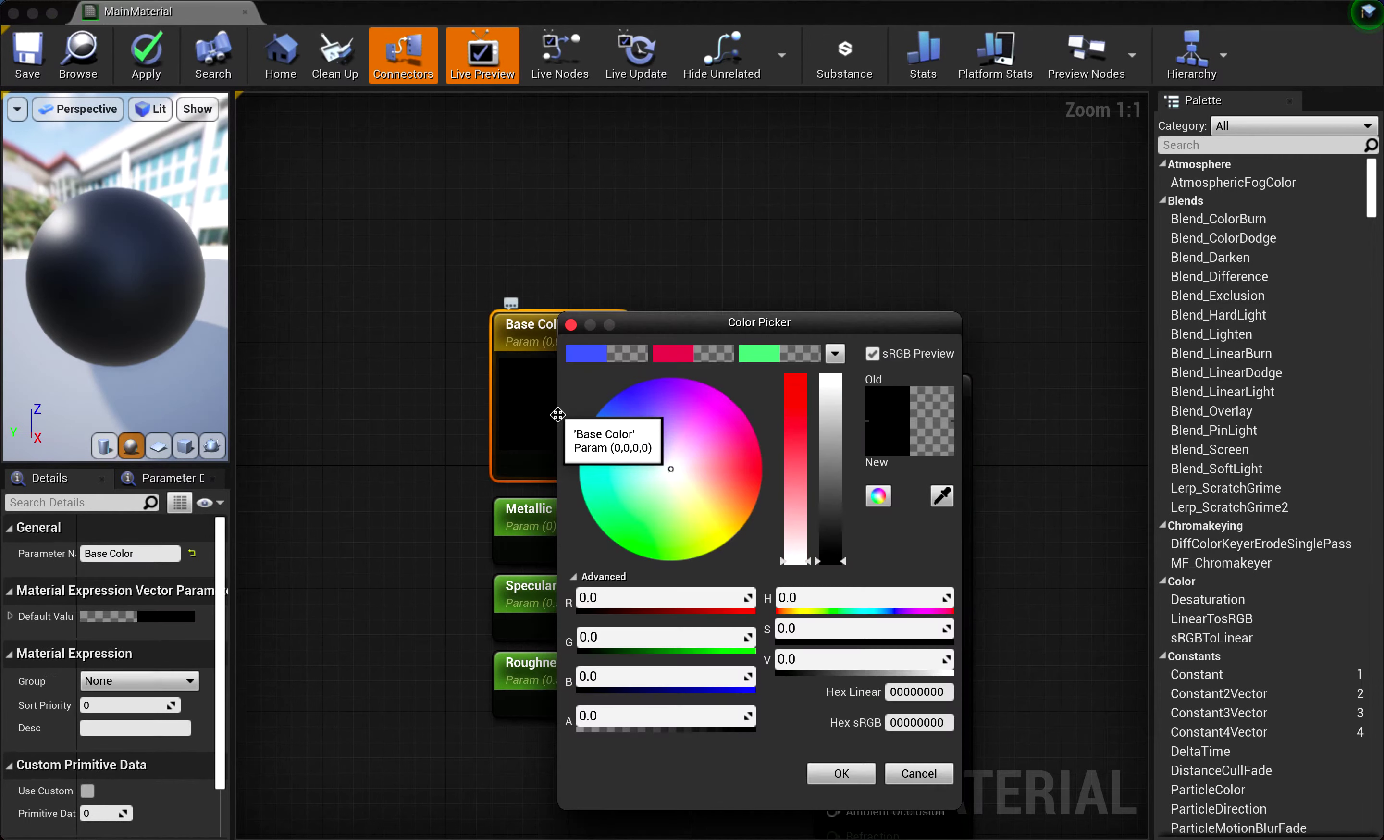
drag(781, 321, 826, 207)
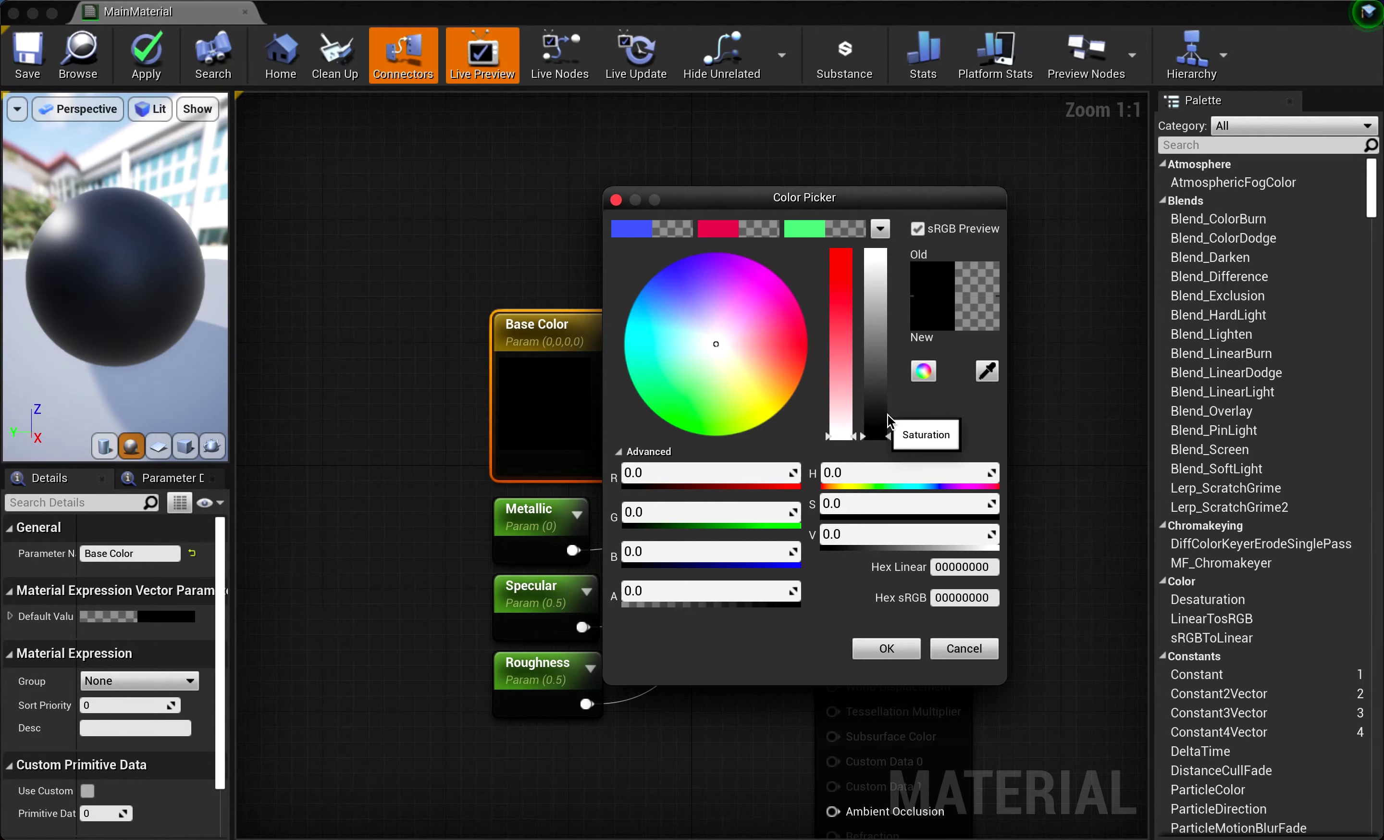
drag(888, 435, 873, 251)
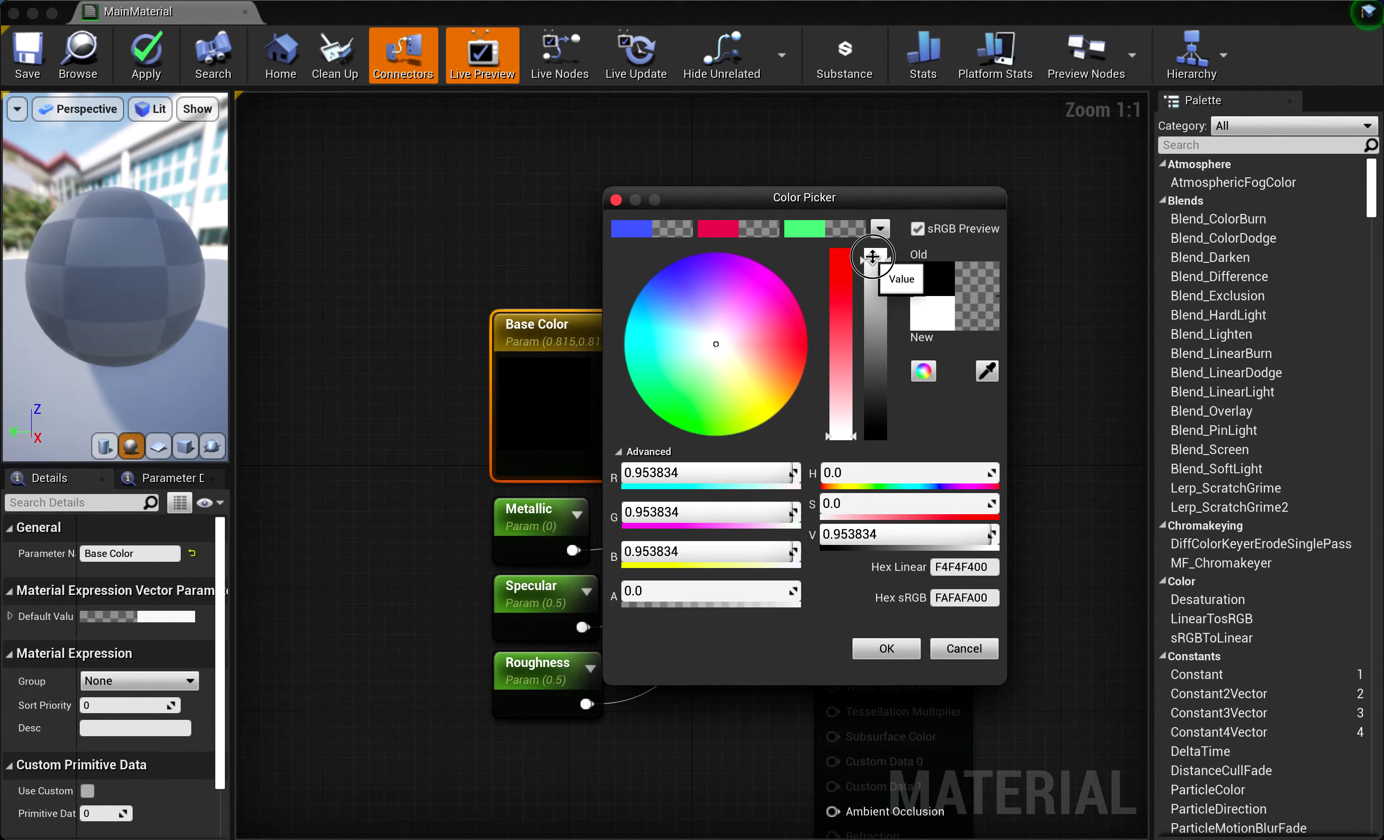
drag(873, 251, 875, 252)
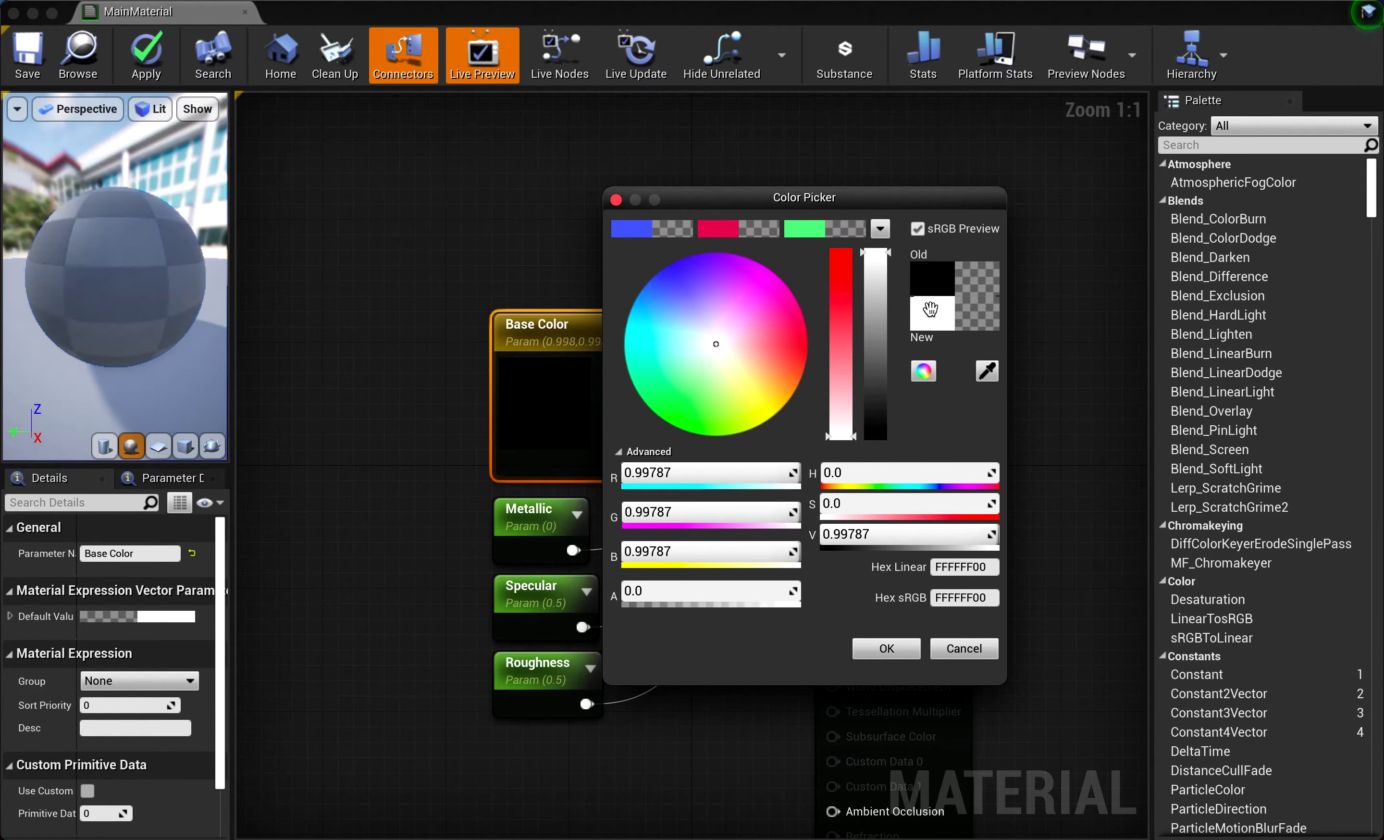
drag(930, 308, 834, 232)
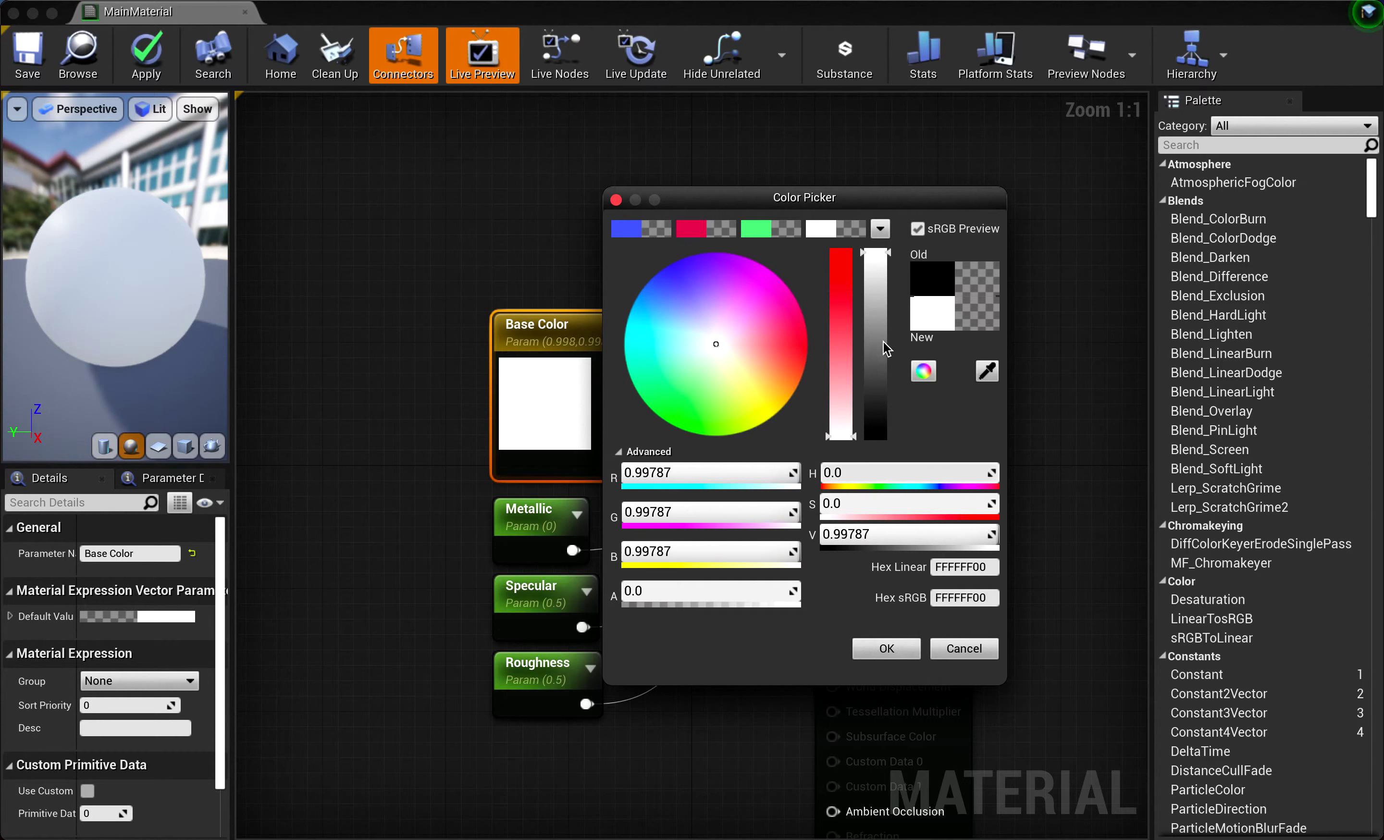
click(886, 649)
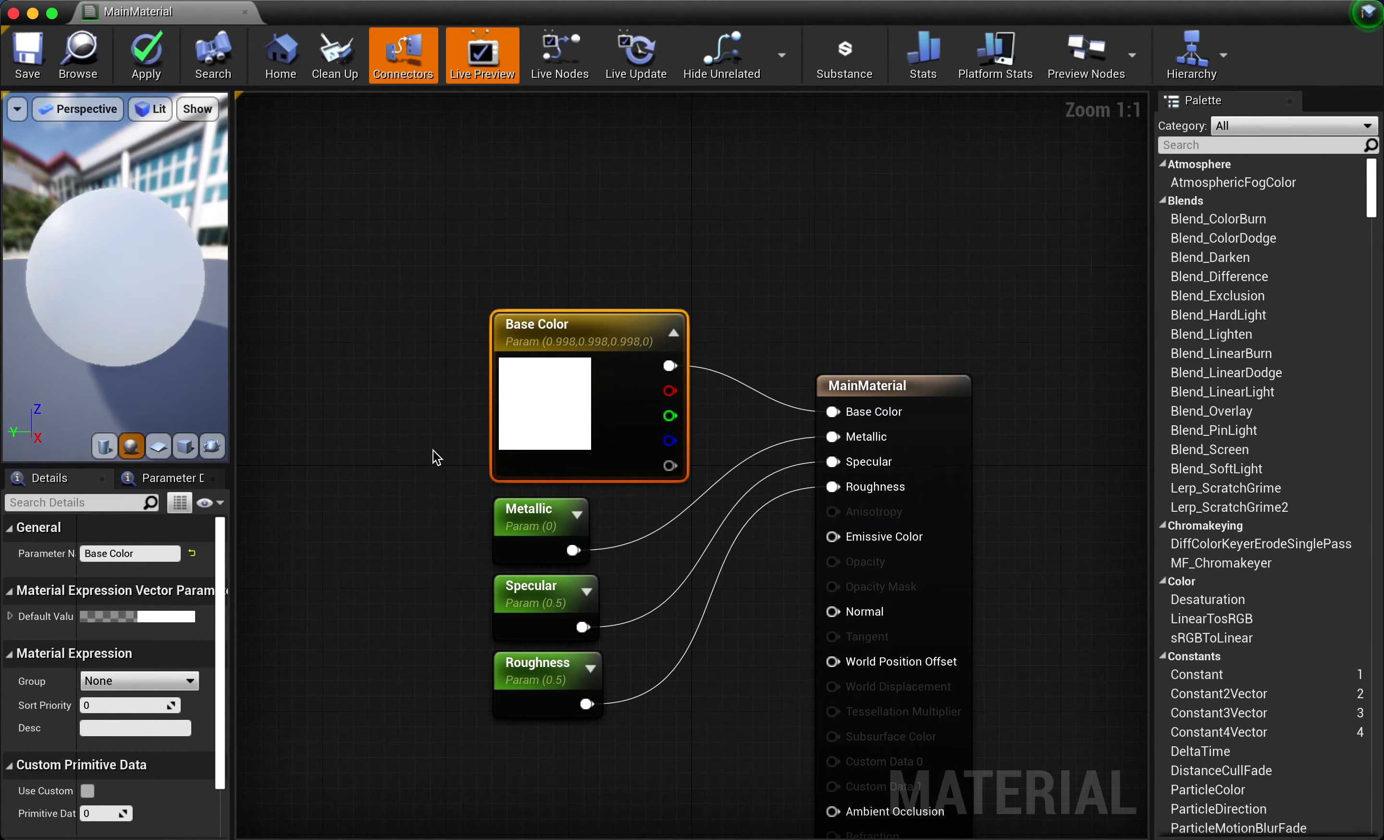
Save the finished MainMaterial and close its editor tab
click(388, 554)
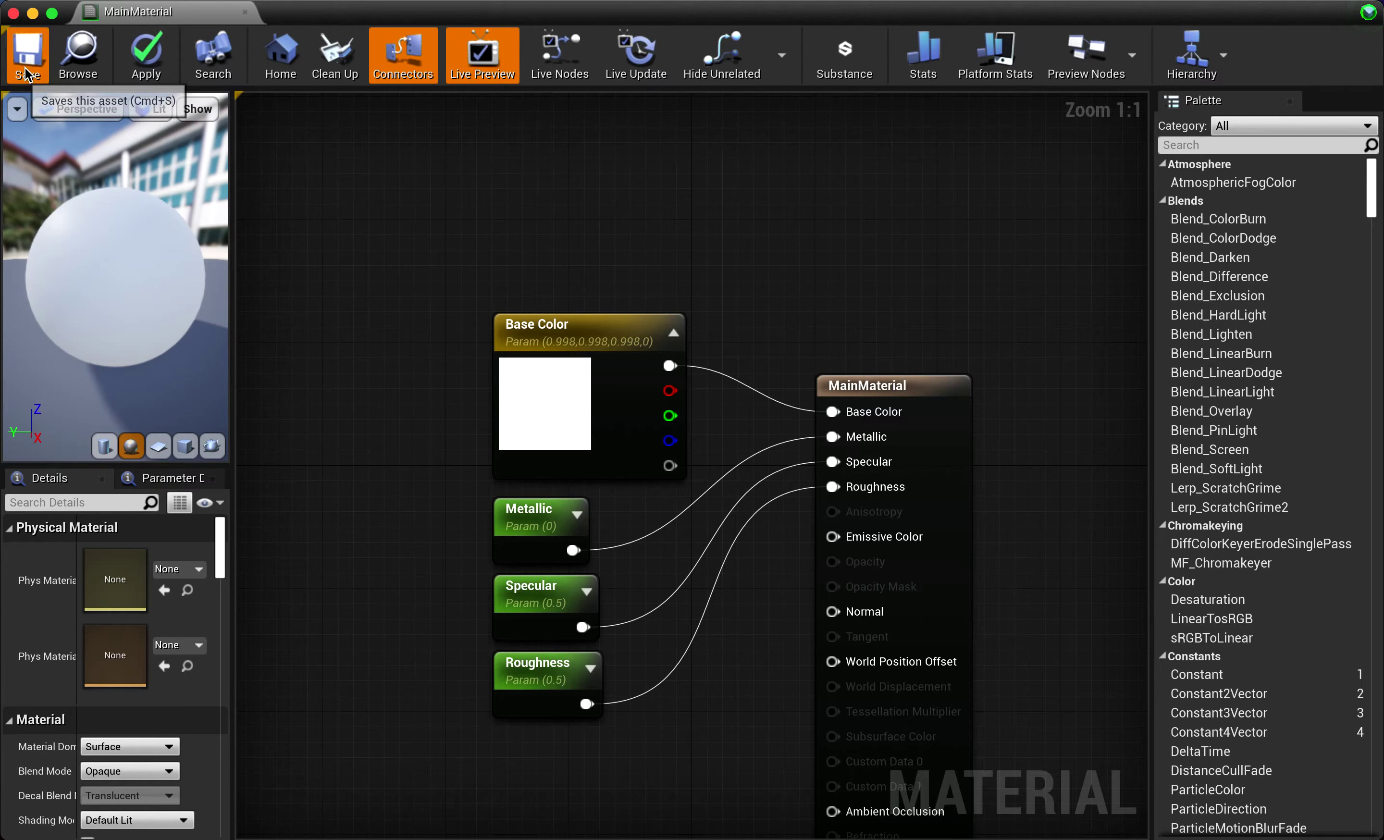
click(35, 58)
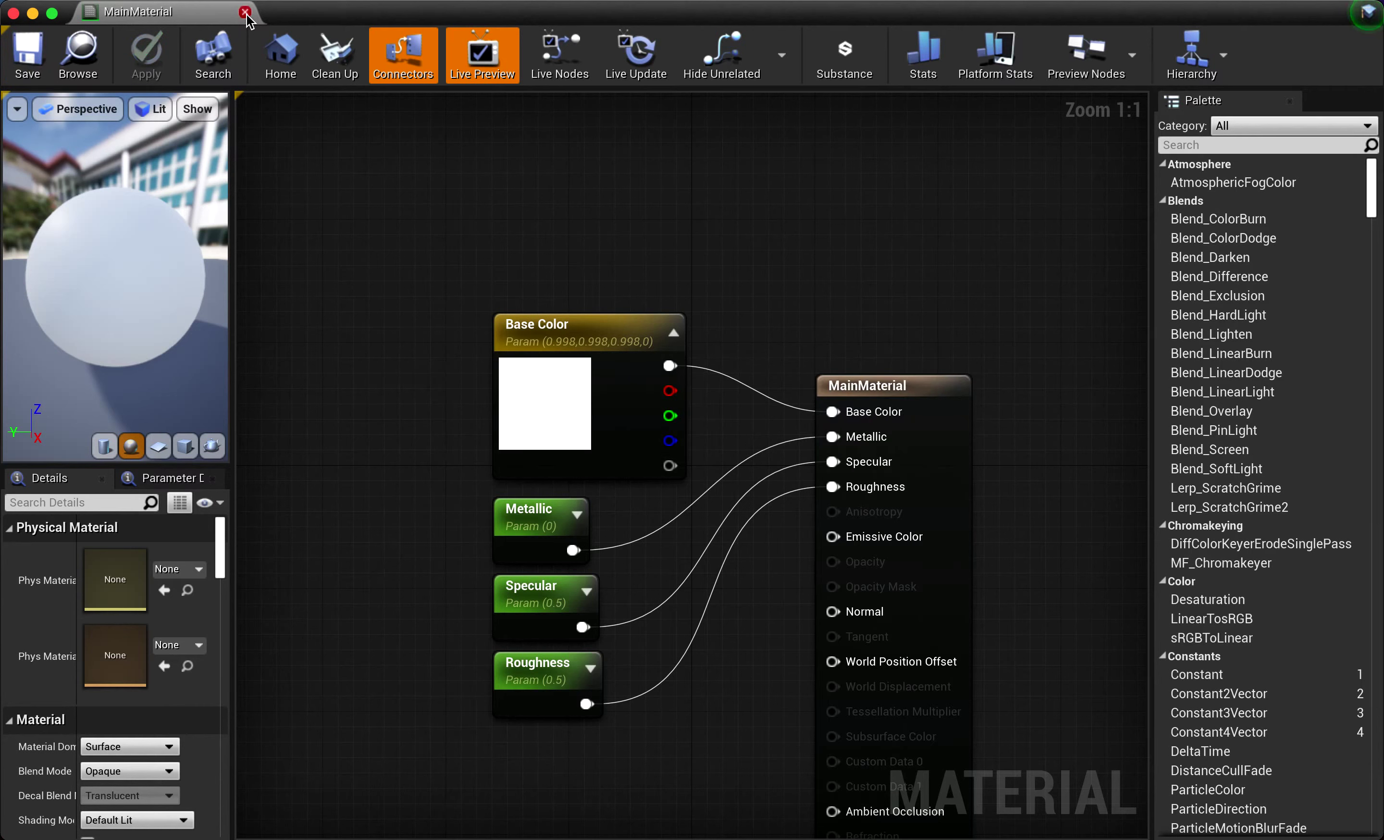
click(245, 12)
mouse_move(332, 550)
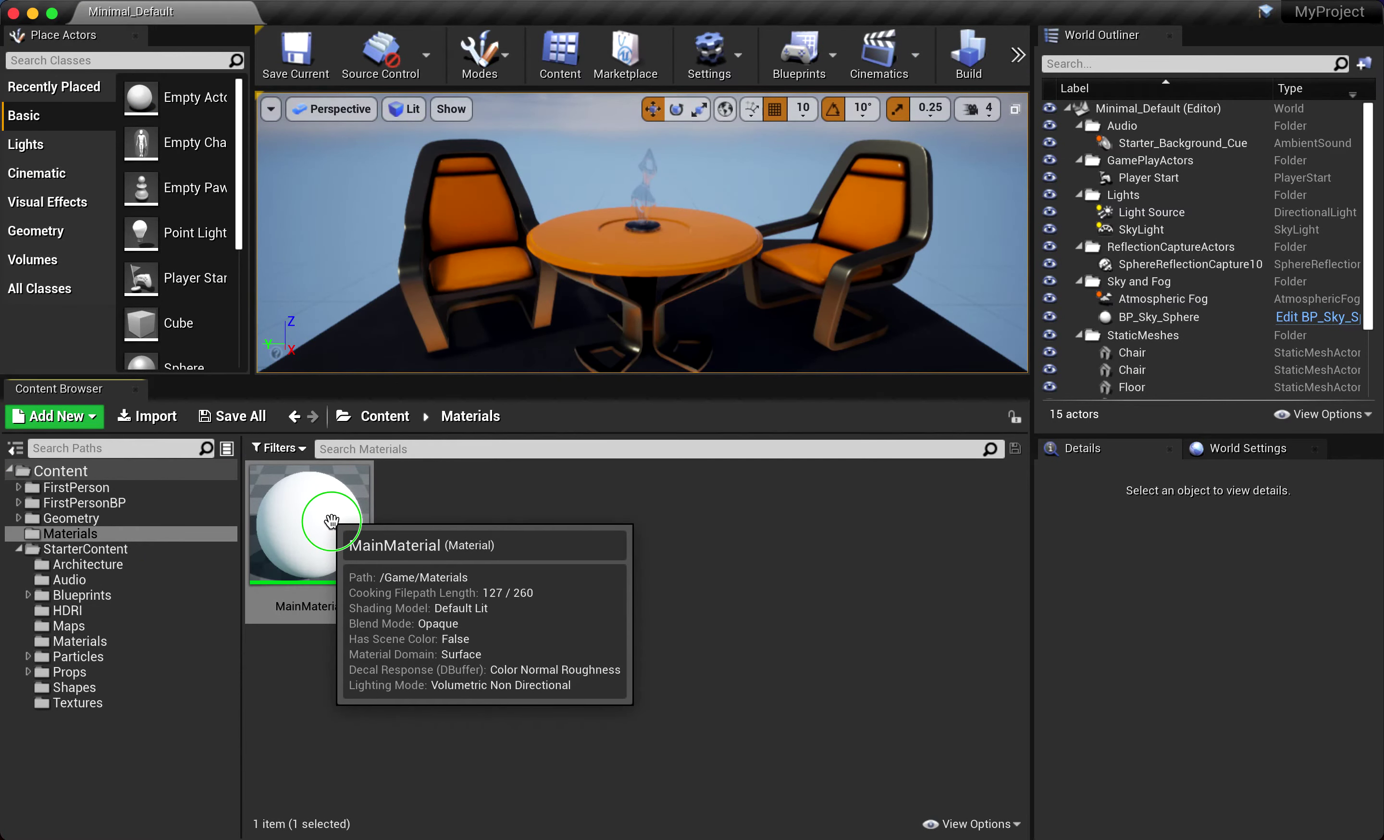
Create a material instance of MainMaterial named MainMaterial_Inst_1 and open it
right_click(332, 550)
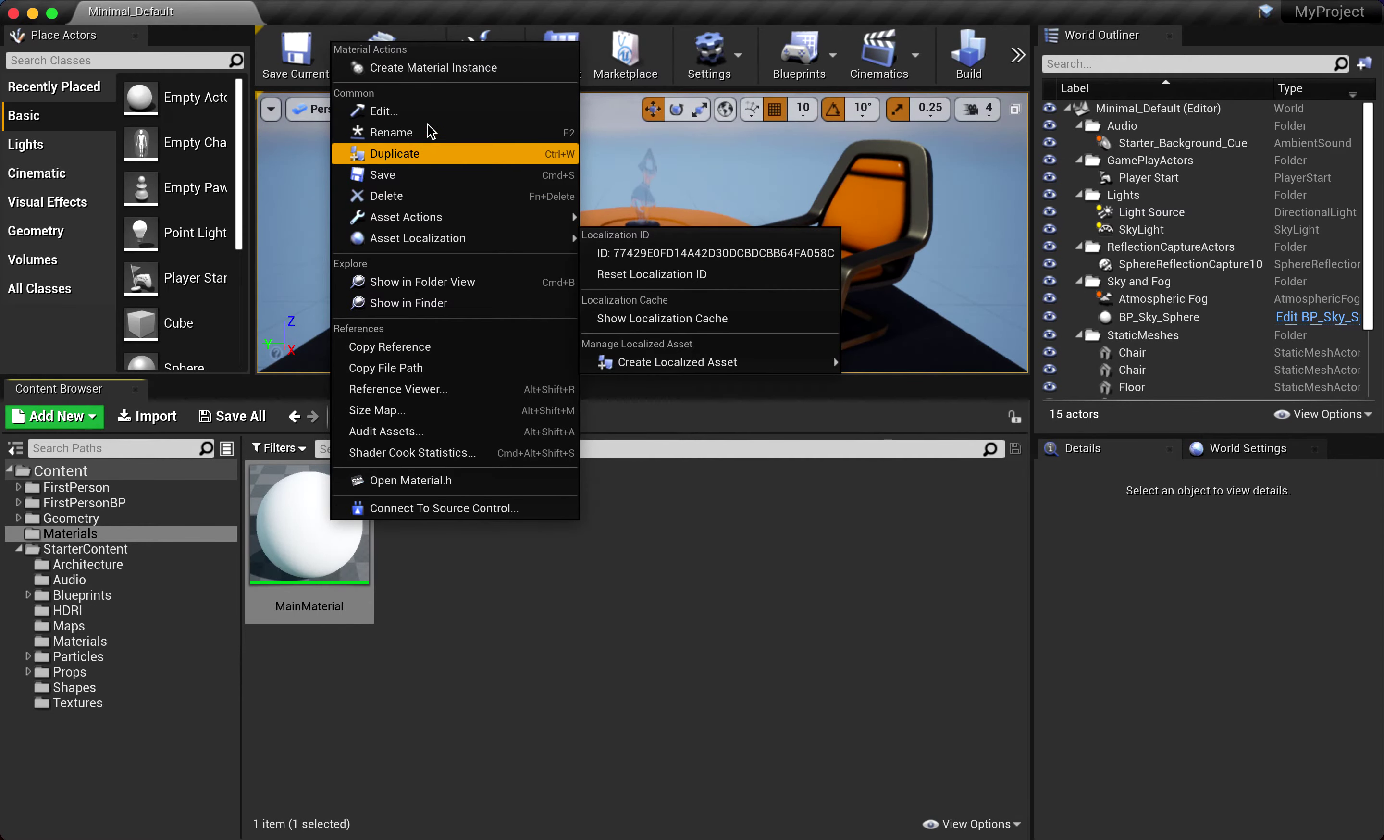
click(437, 69)
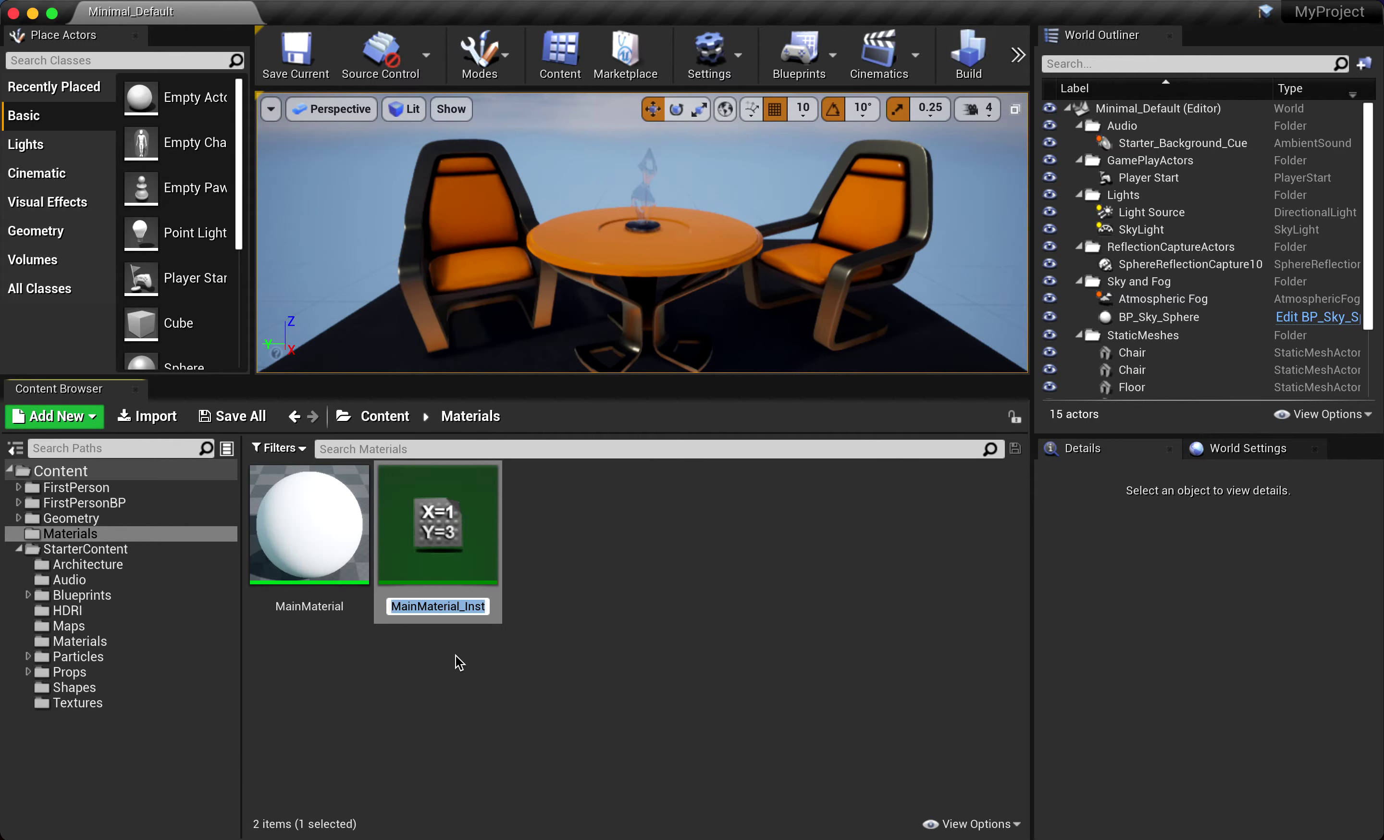
key(Right)
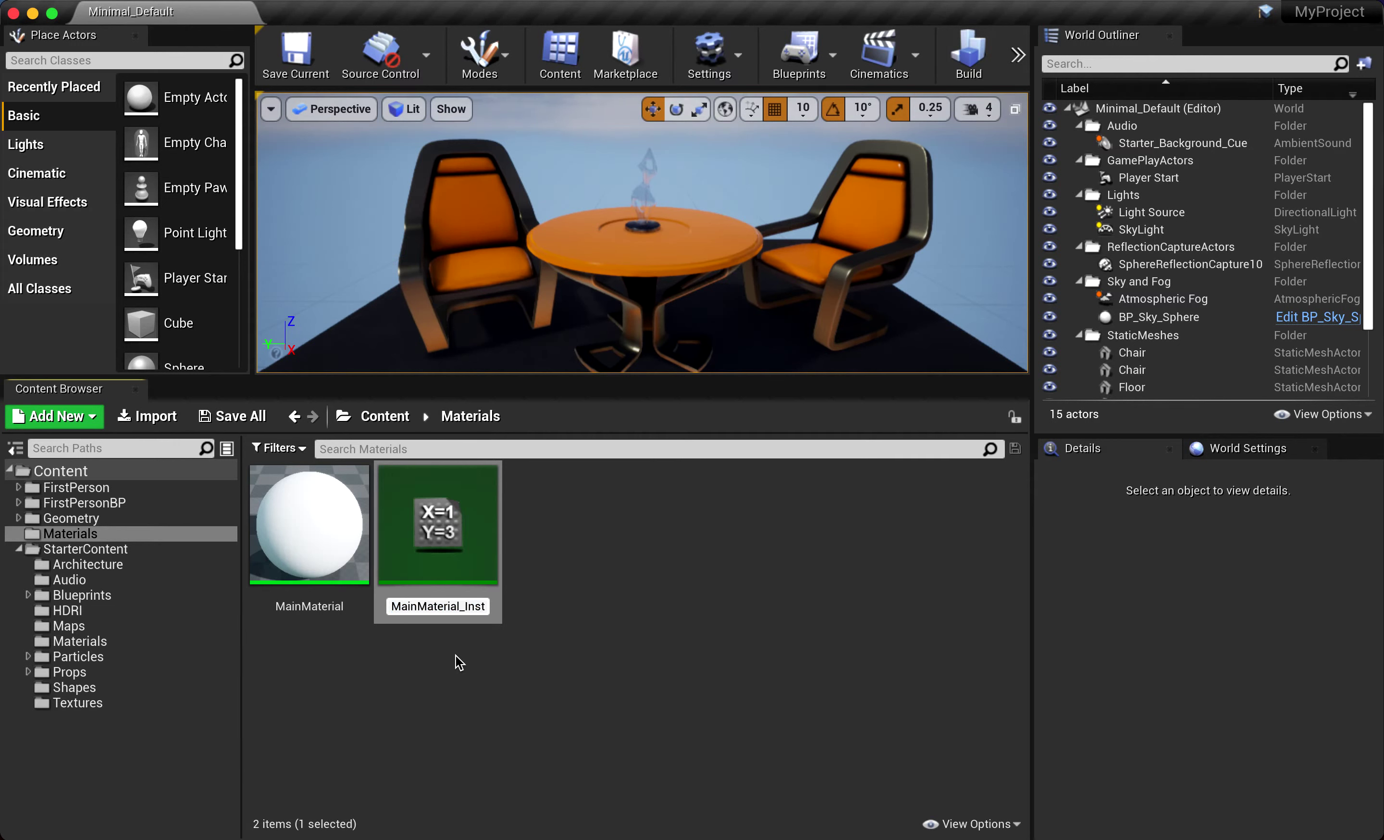
text(_)
text(1)
key(Return)
double_click(442, 519)
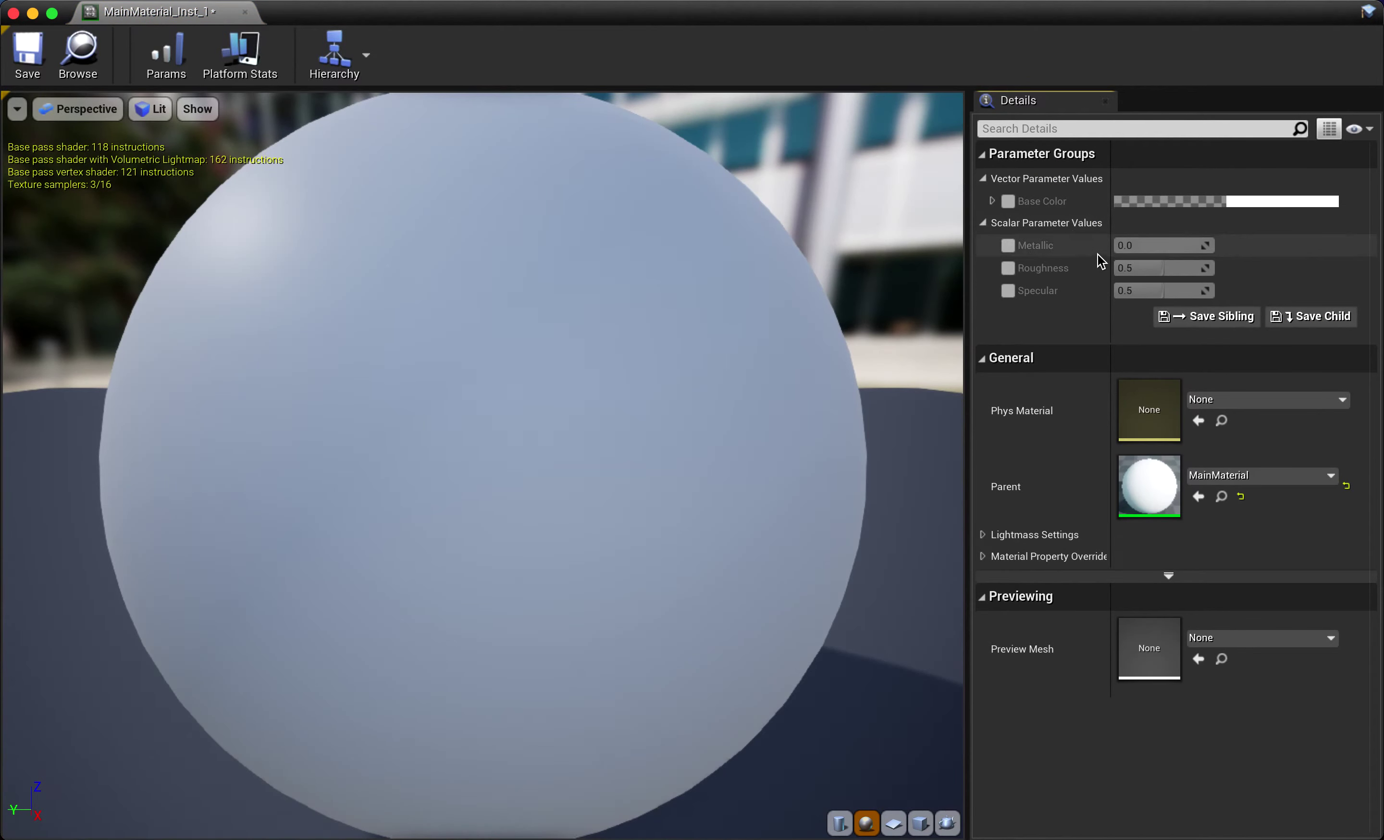
Override the instance's Base Color with crimson (0.714, 0.036, 0.115) and enable the Metallic override
click(1008, 200)
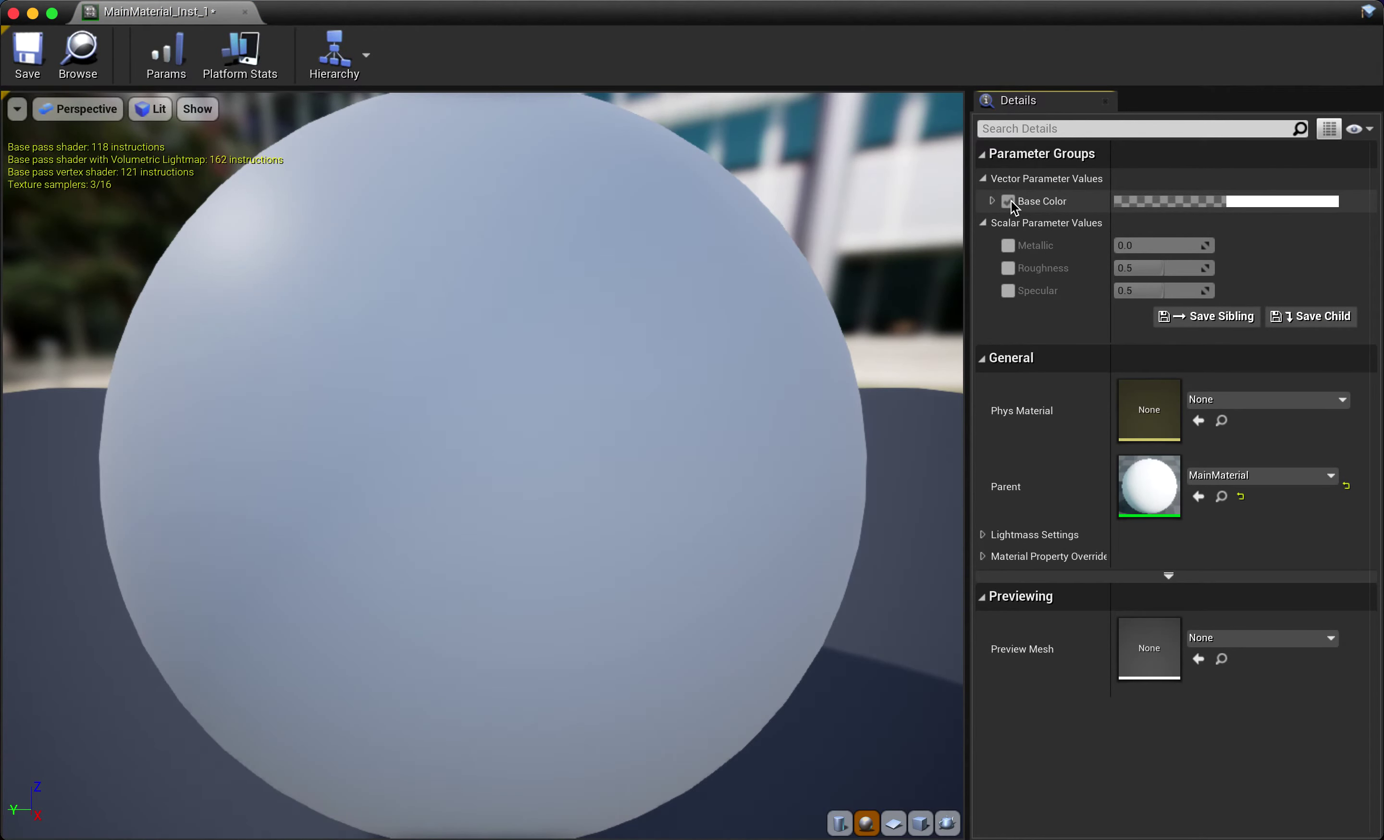
click(1213, 204)
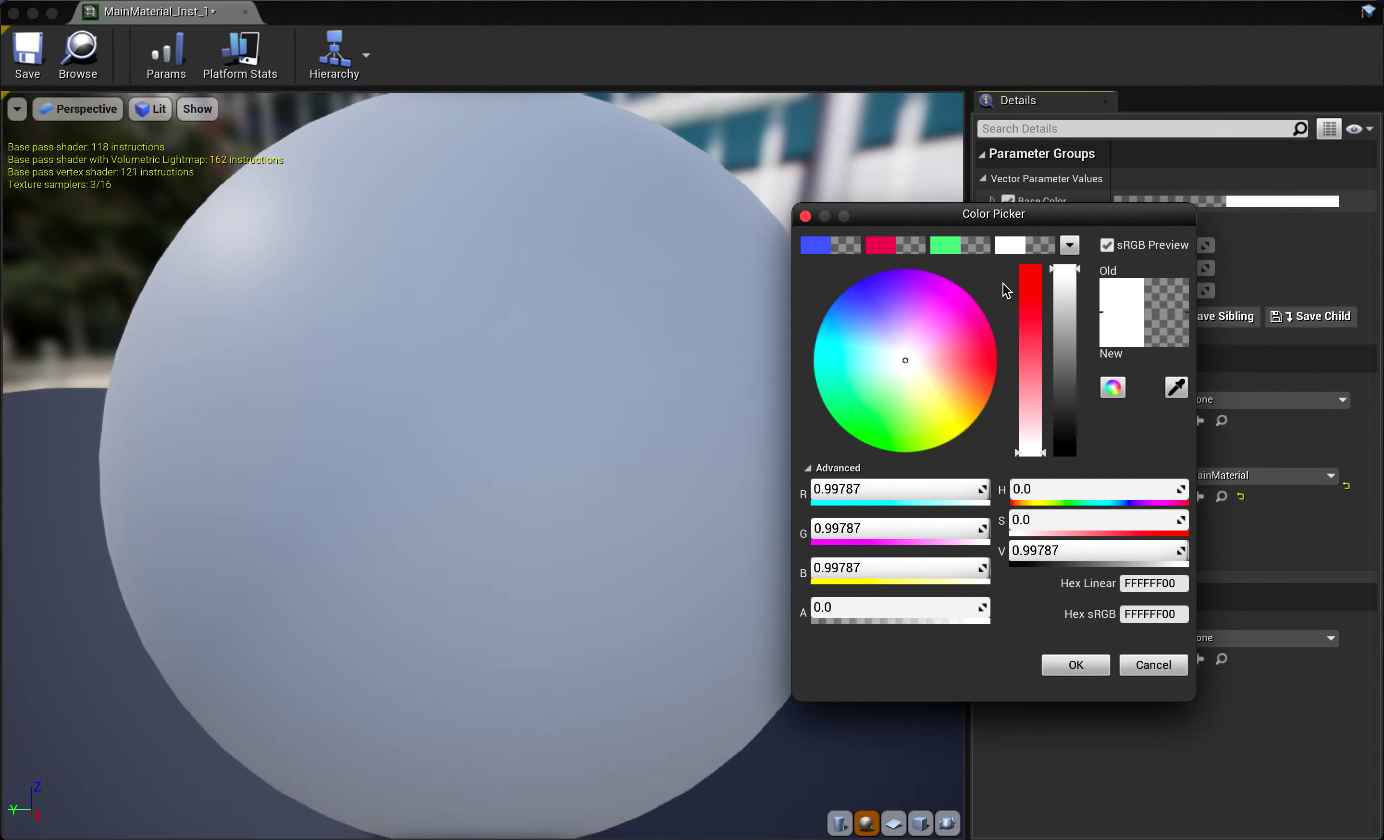
click(882, 243)
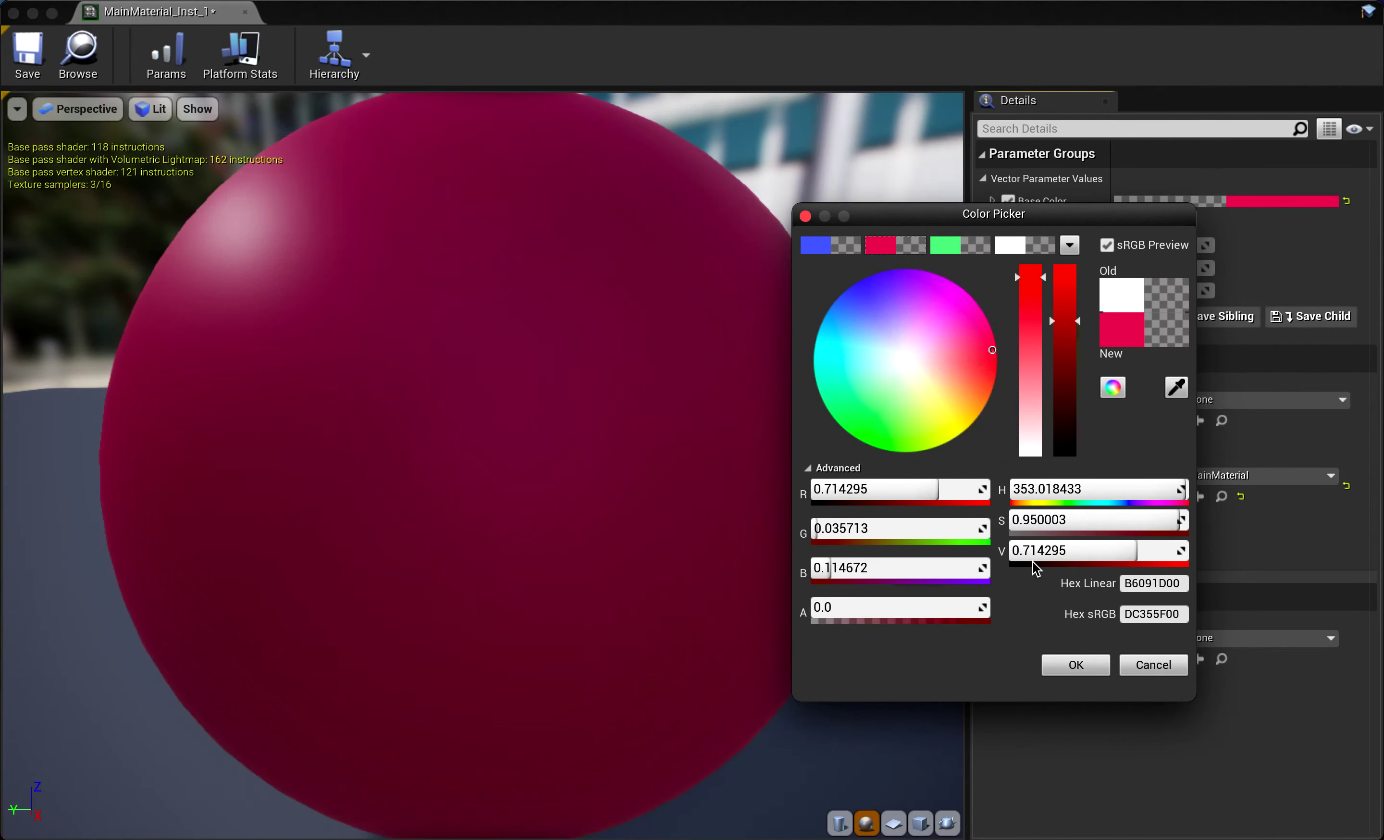
click(1076, 668)
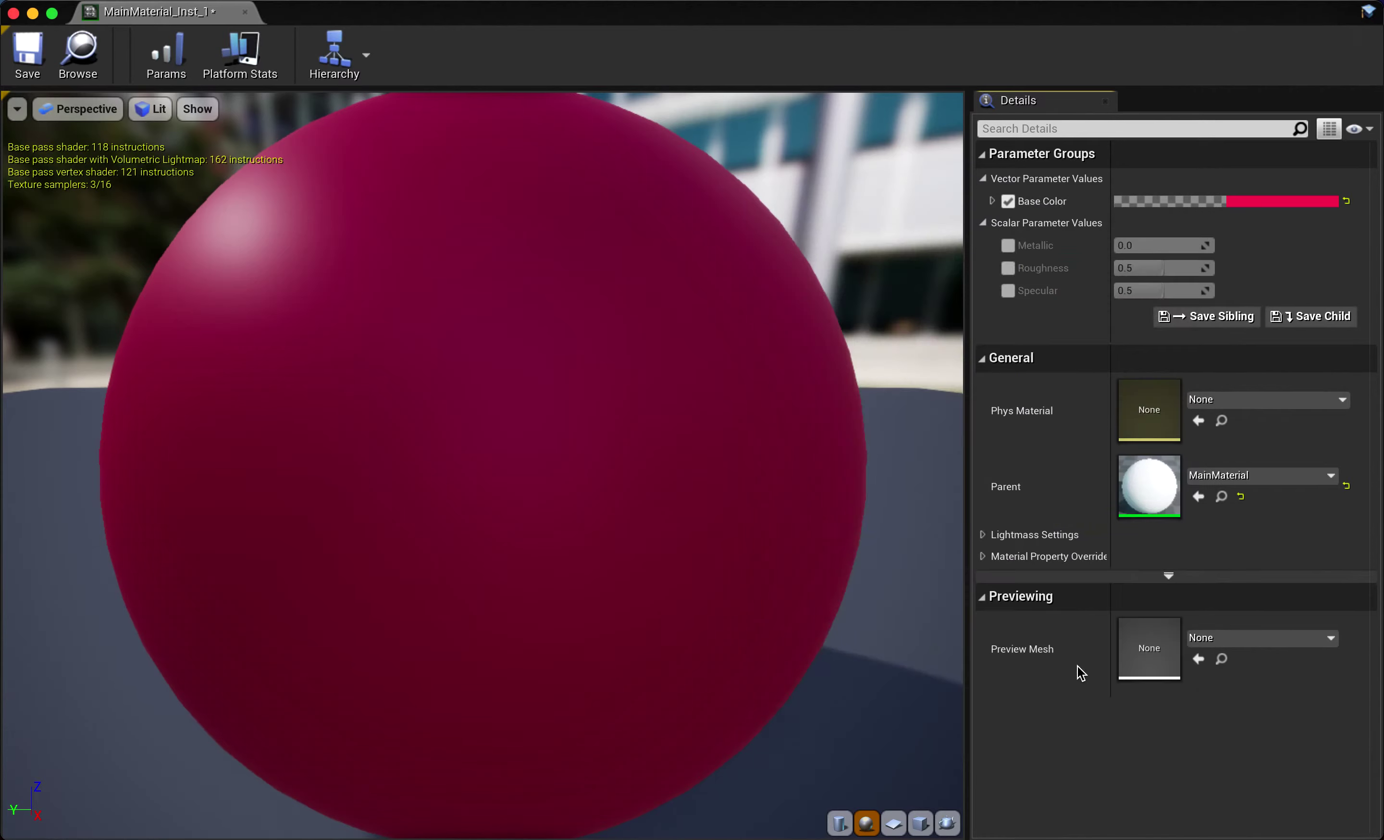
click(1013, 248)
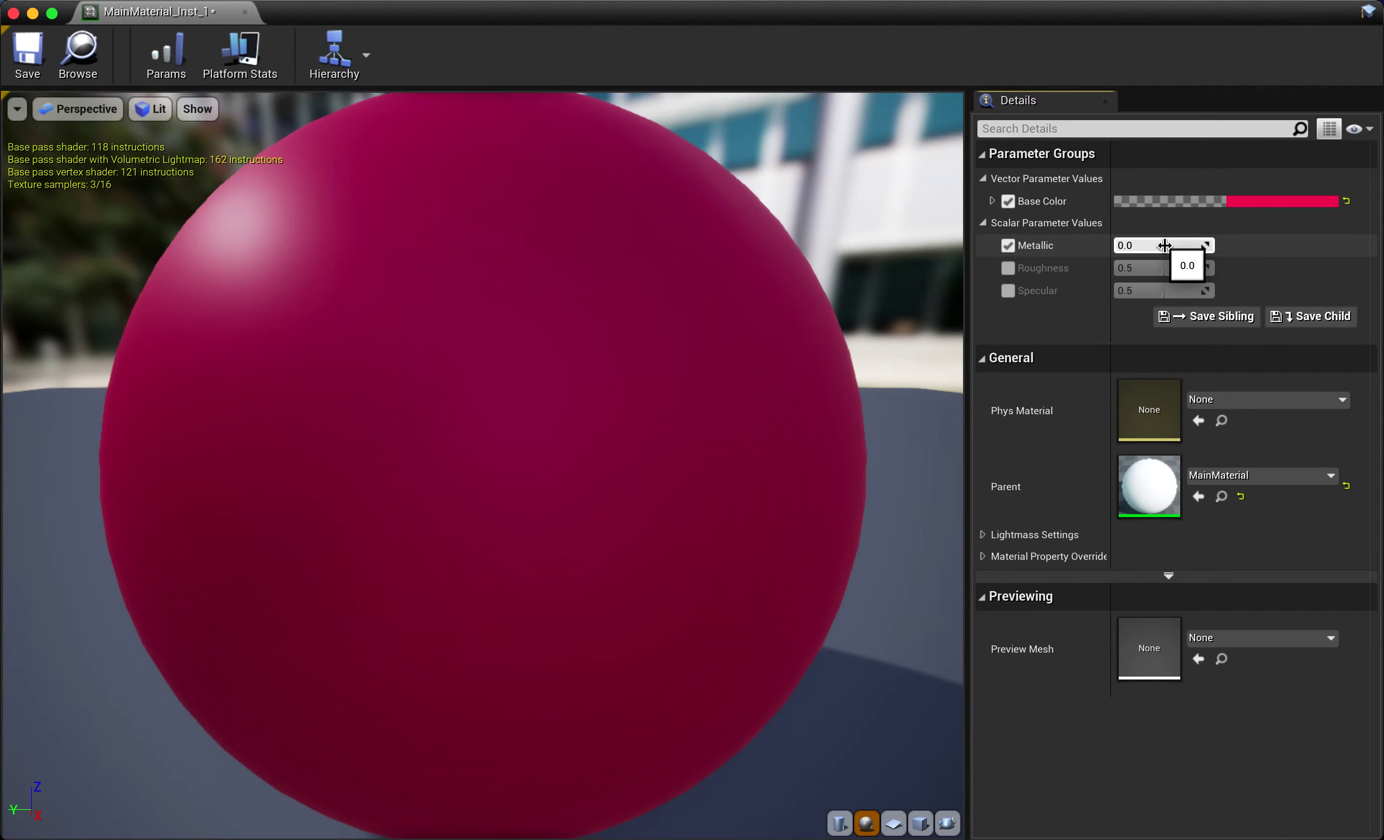
Set Metallic 0.82, Specular 0.20 and Roughness 0.11 on the instance, then save and close it
click(1124, 245)
mouse_move(1124, 245)
mouse_down()
mouse_move(1193, 245)
mouse_move(1127, 245)
mouse_up()
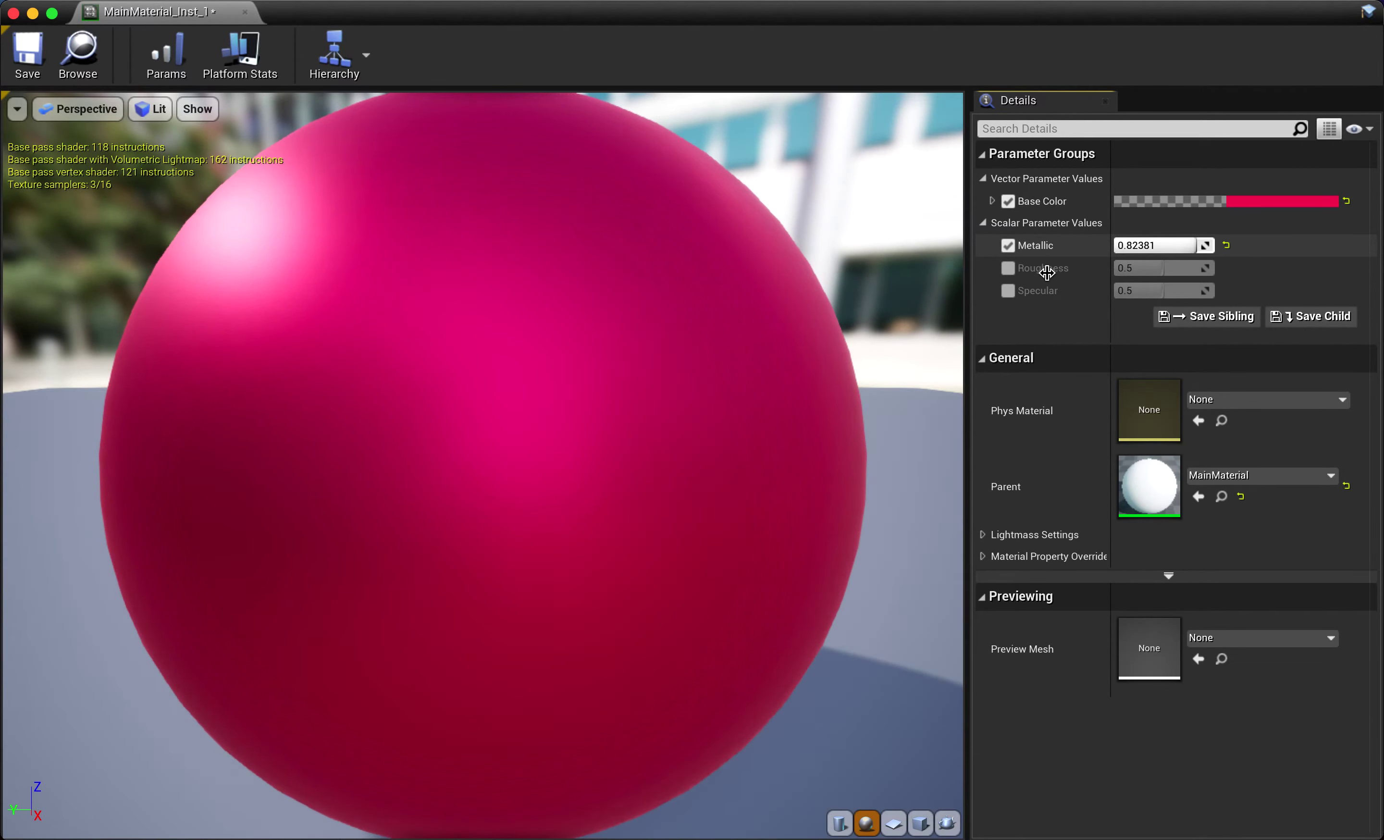
click(1009, 293)
drag(1141, 294, 1140, 292)
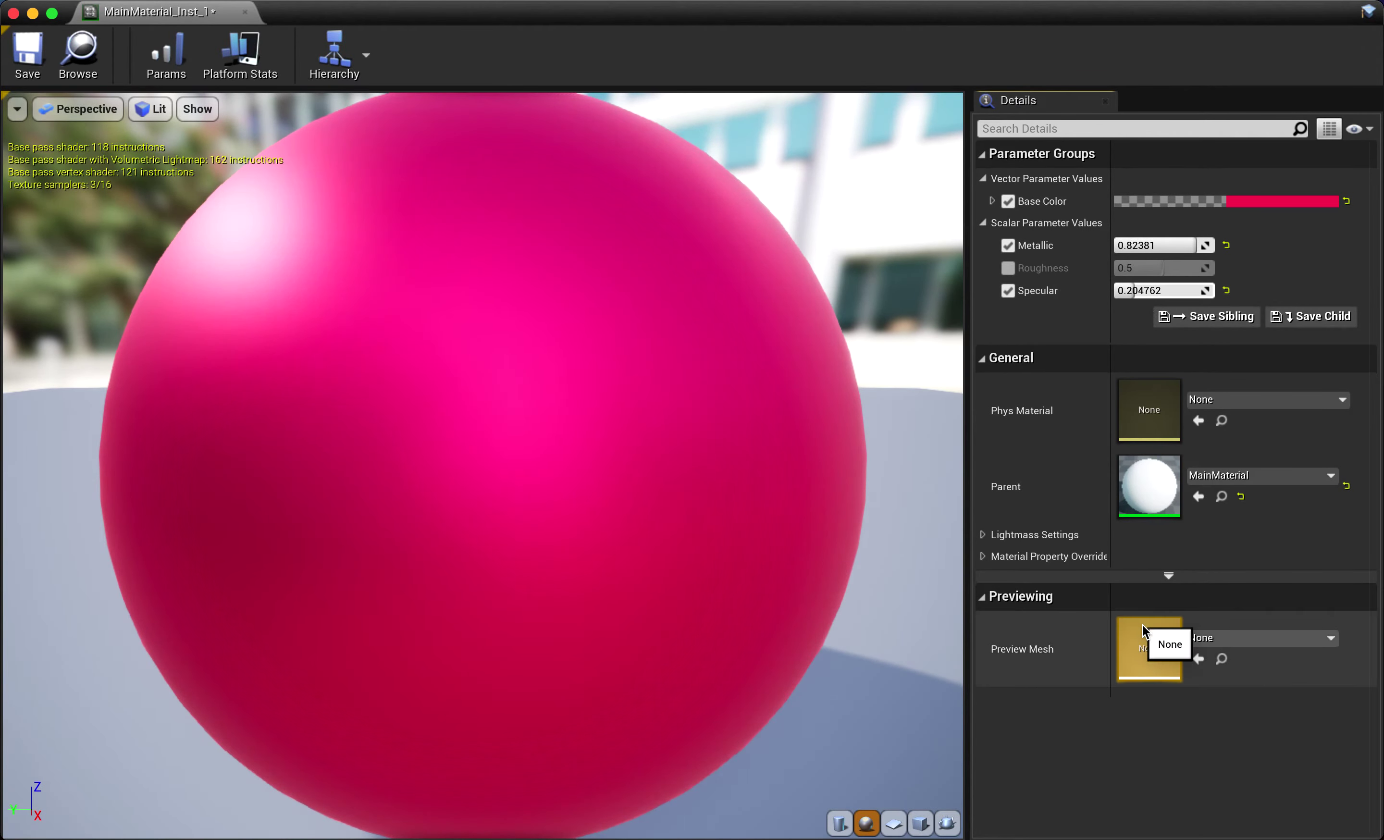
click(1009, 269)
drag(1143, 268, 1128, 268)
drag(1151, 269, 1137, 269)
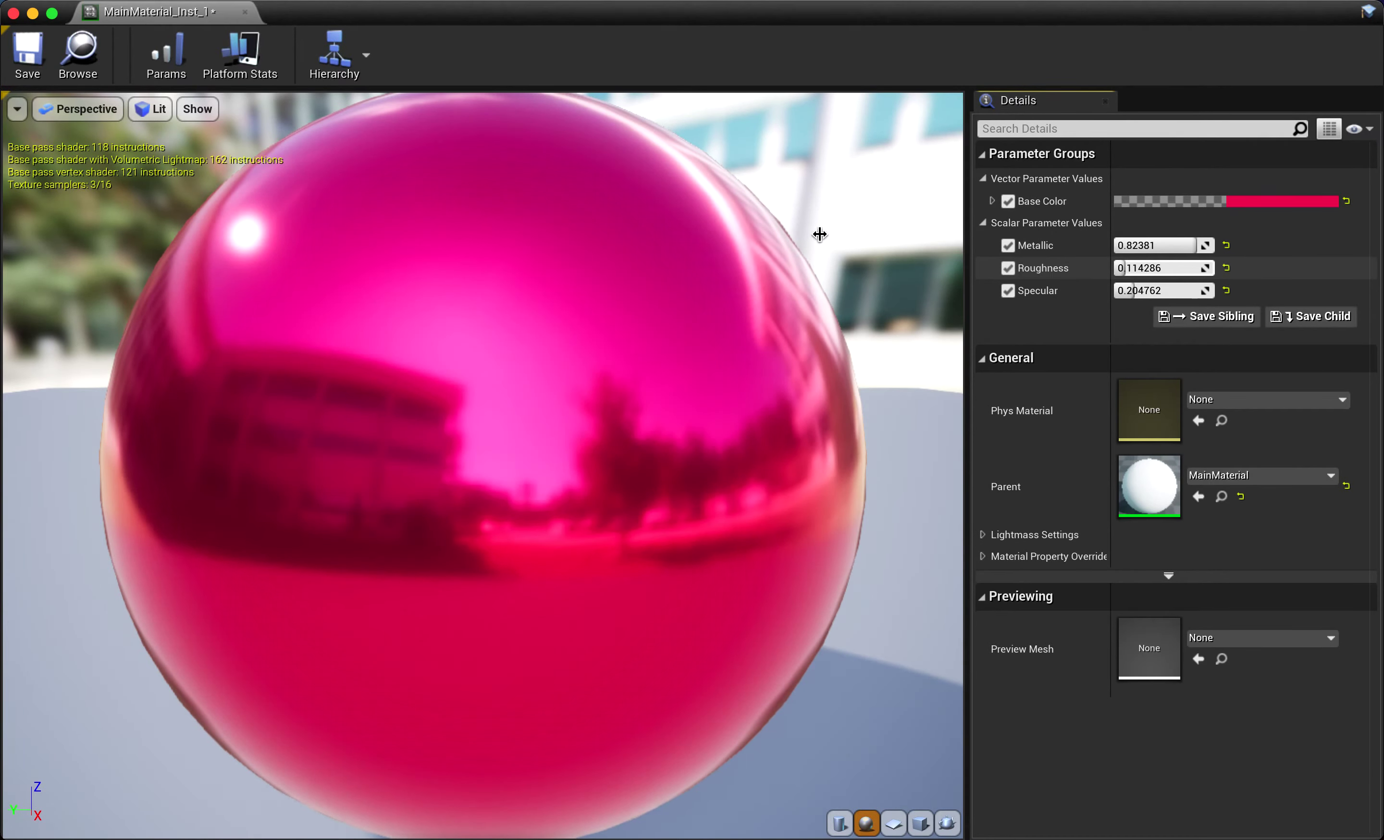
click(28, 60)
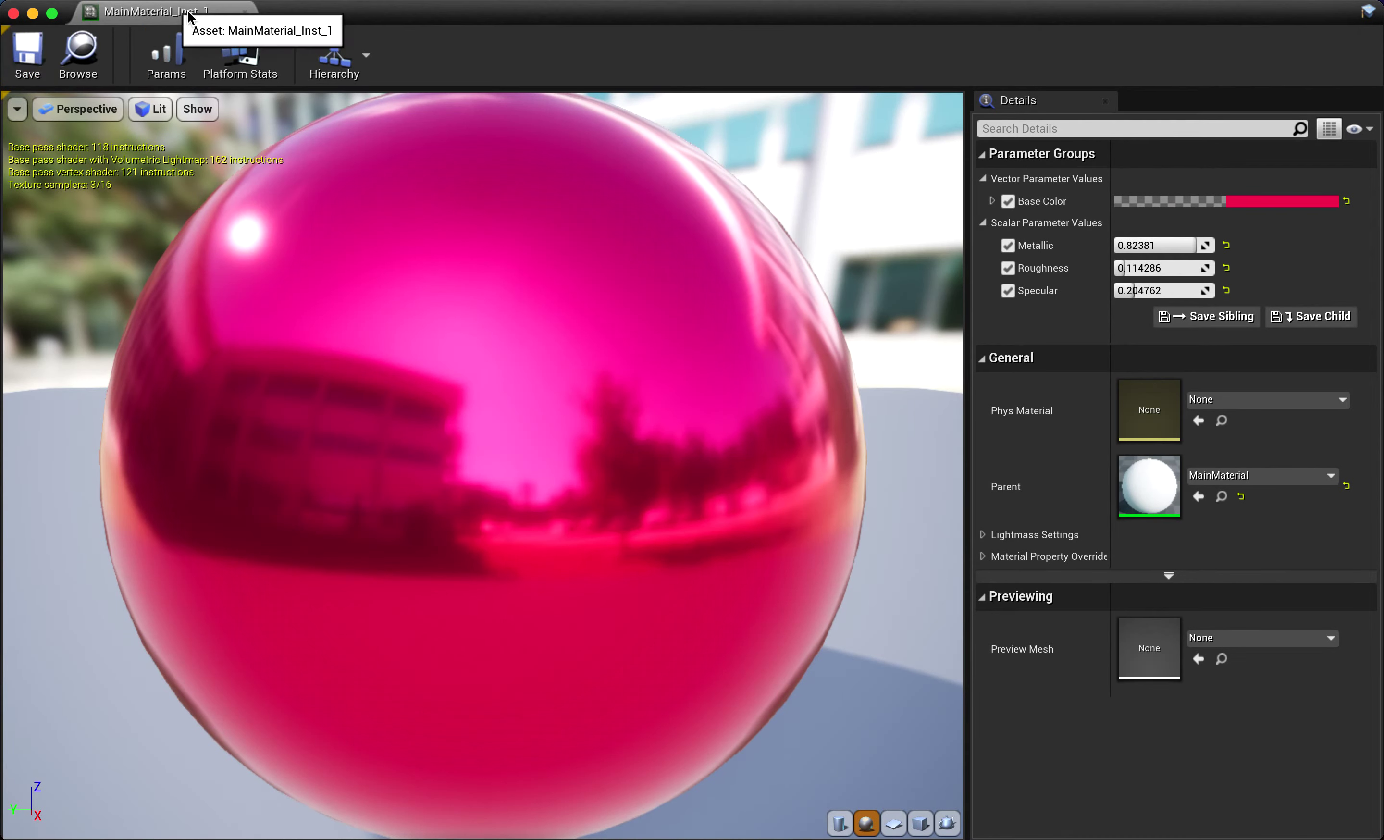
click(245, 12)
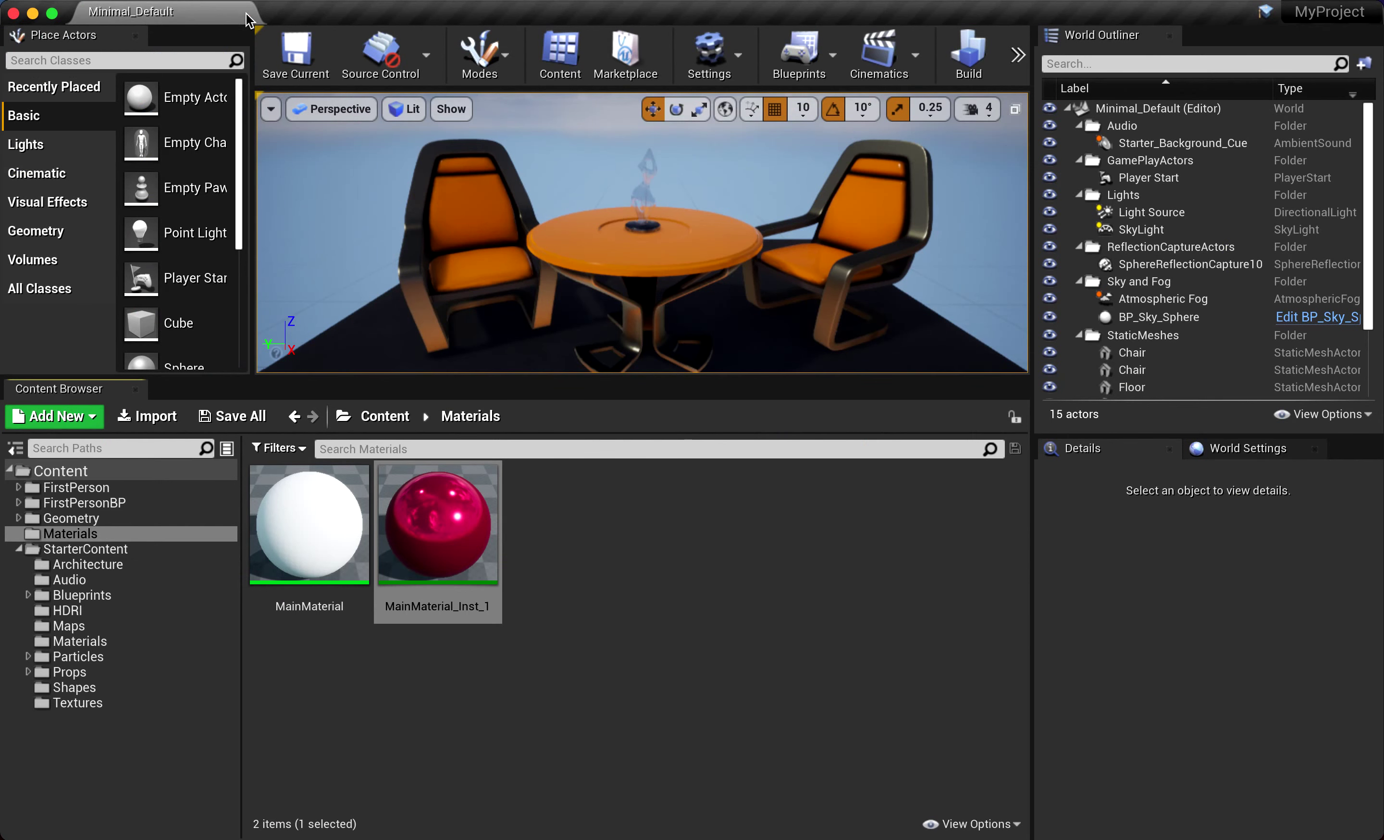
Duplicate MainMaterial_Inst_1 as MainMaterial_Inst_2 and open the copy in the instance editor
click(433, 534)
right_click(434, 534)
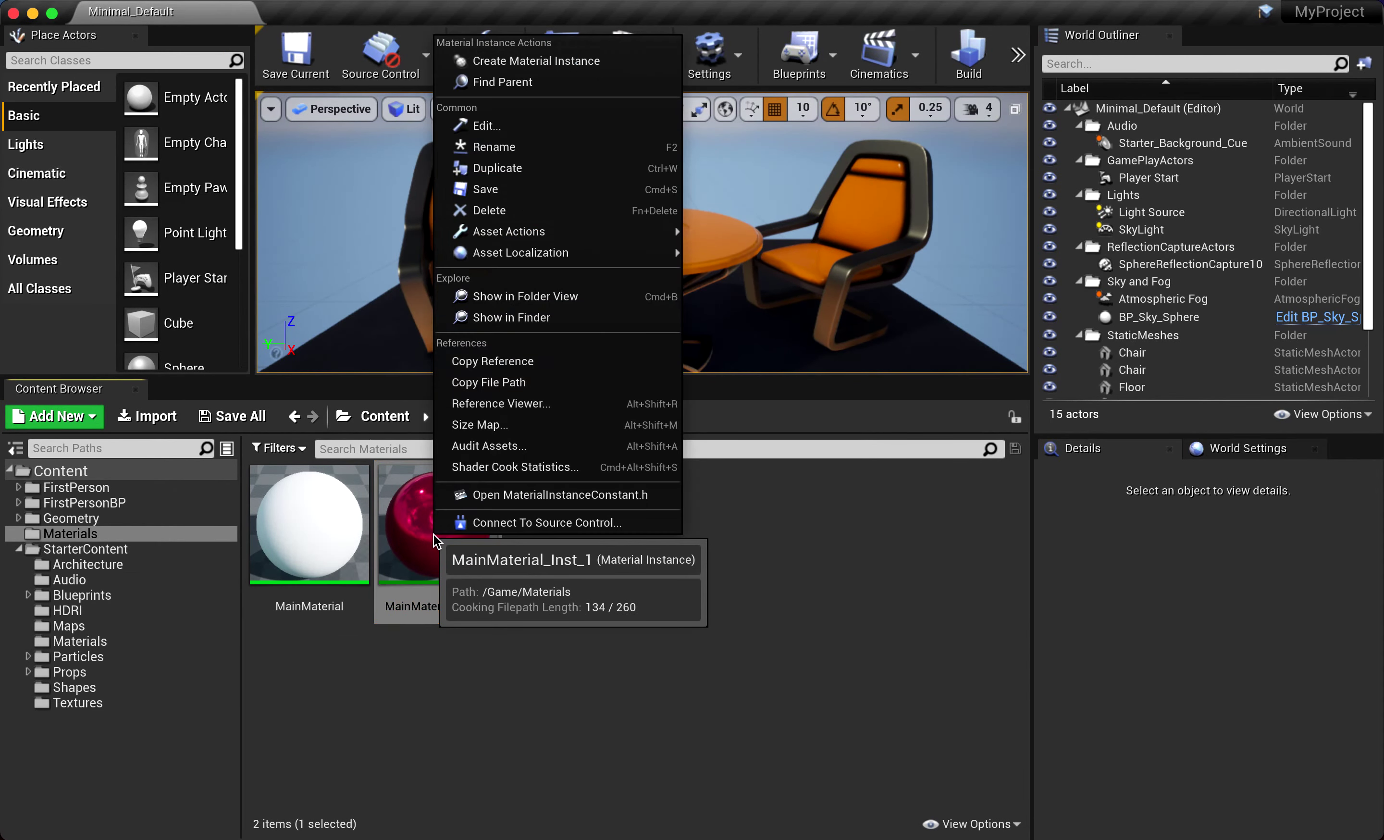
click(516, 173)
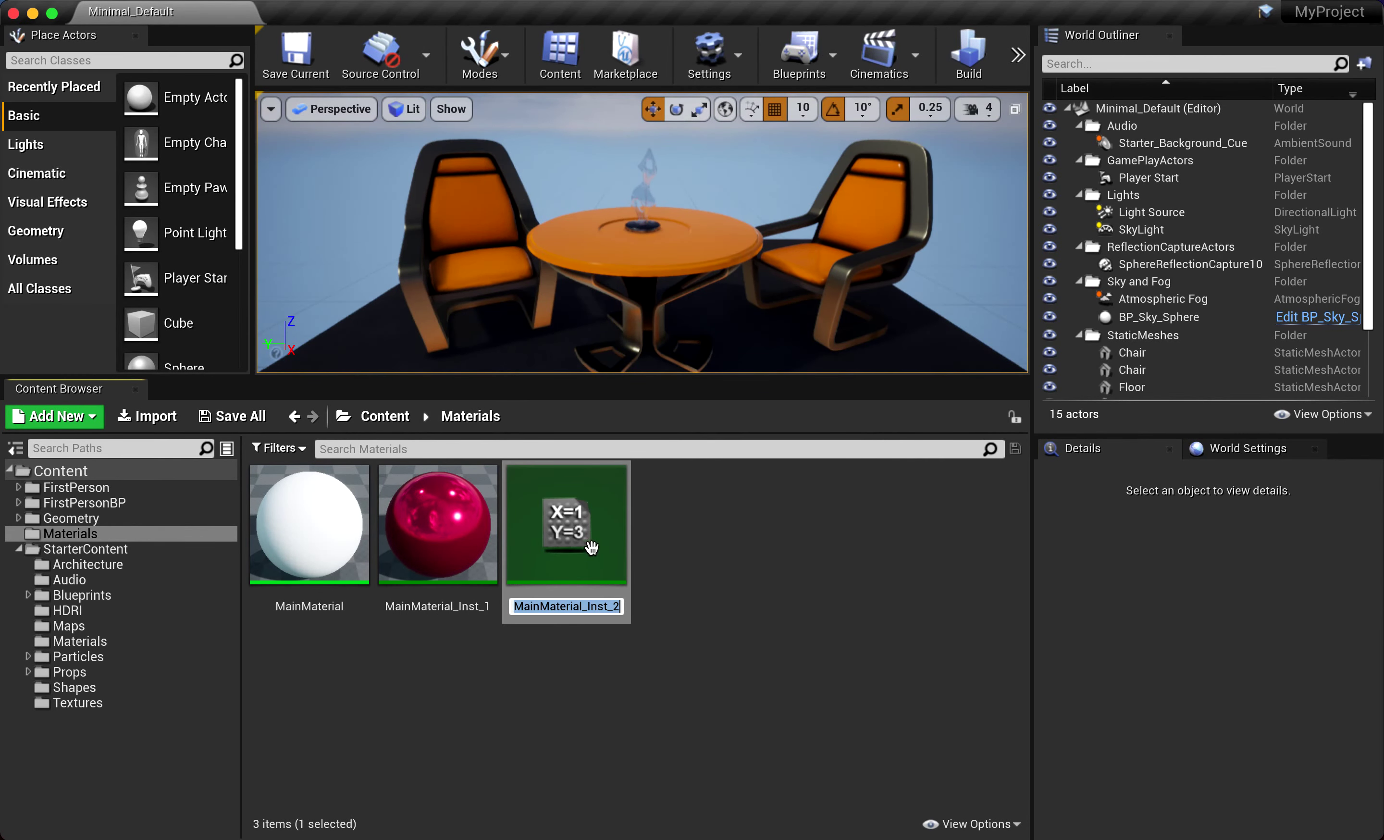
key(Return)
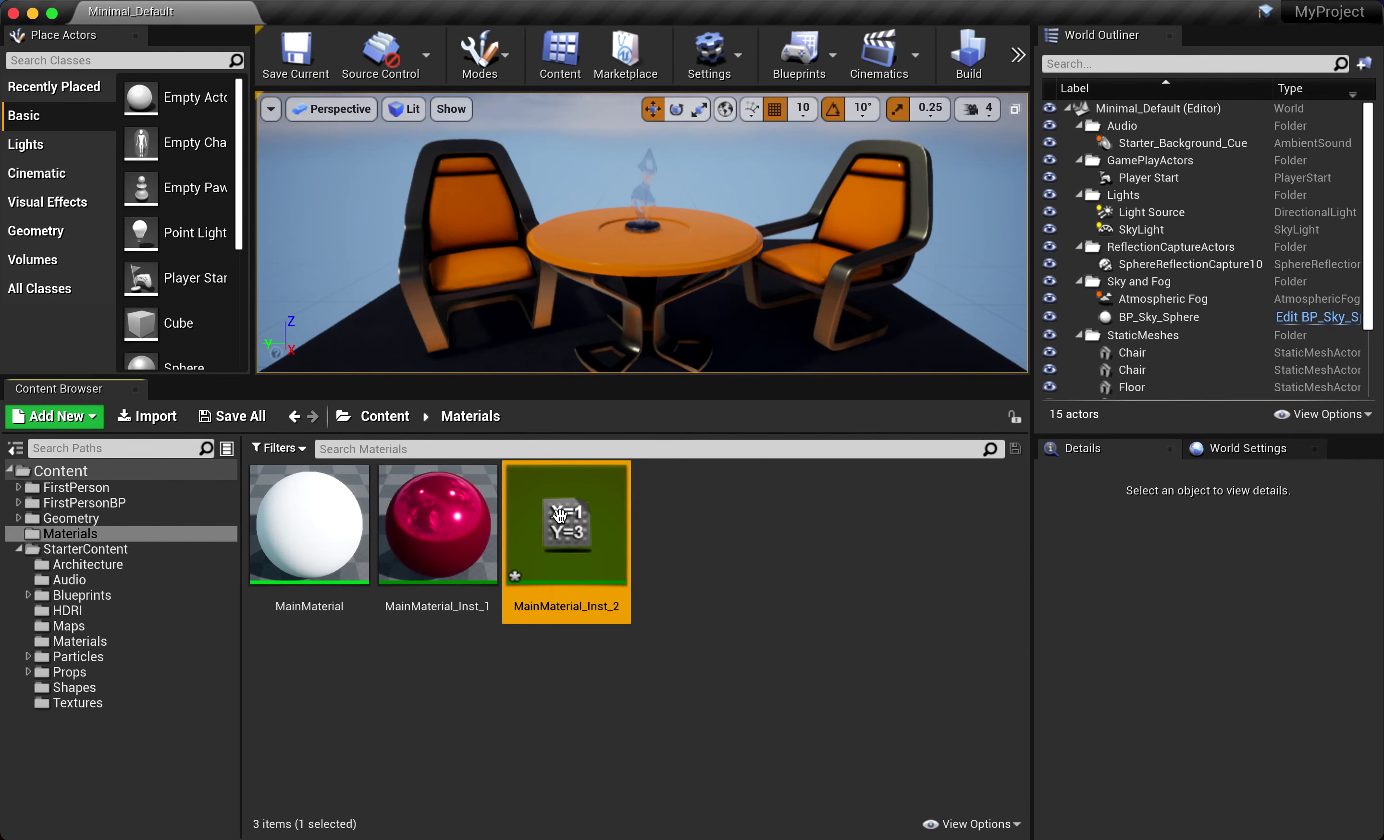
double_click(559, 515)
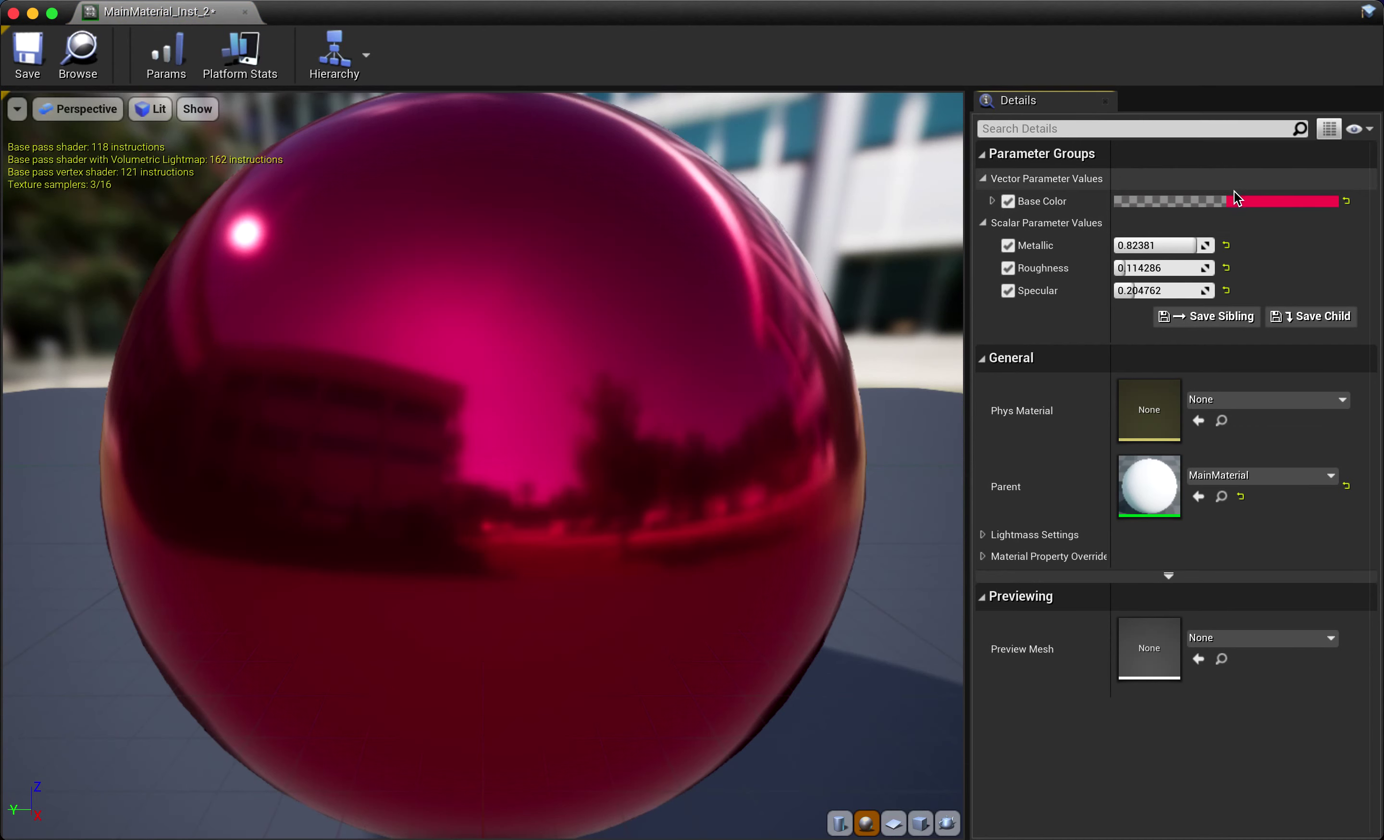
Make MainMaterial_Inst_2's base colour green (0.194, 0.714, 0.255), save it and close the editor
click(1234, 200)
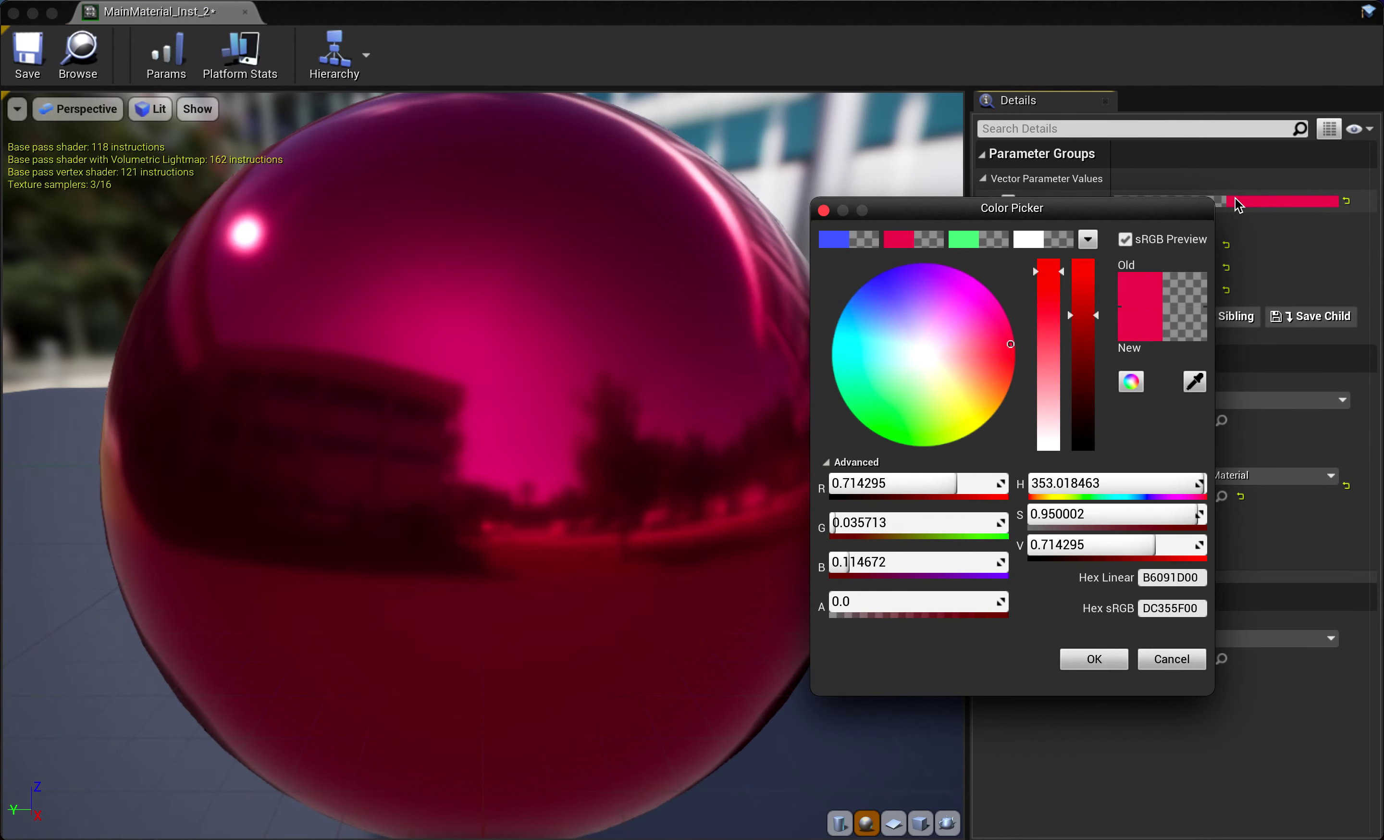
click(968, 241)
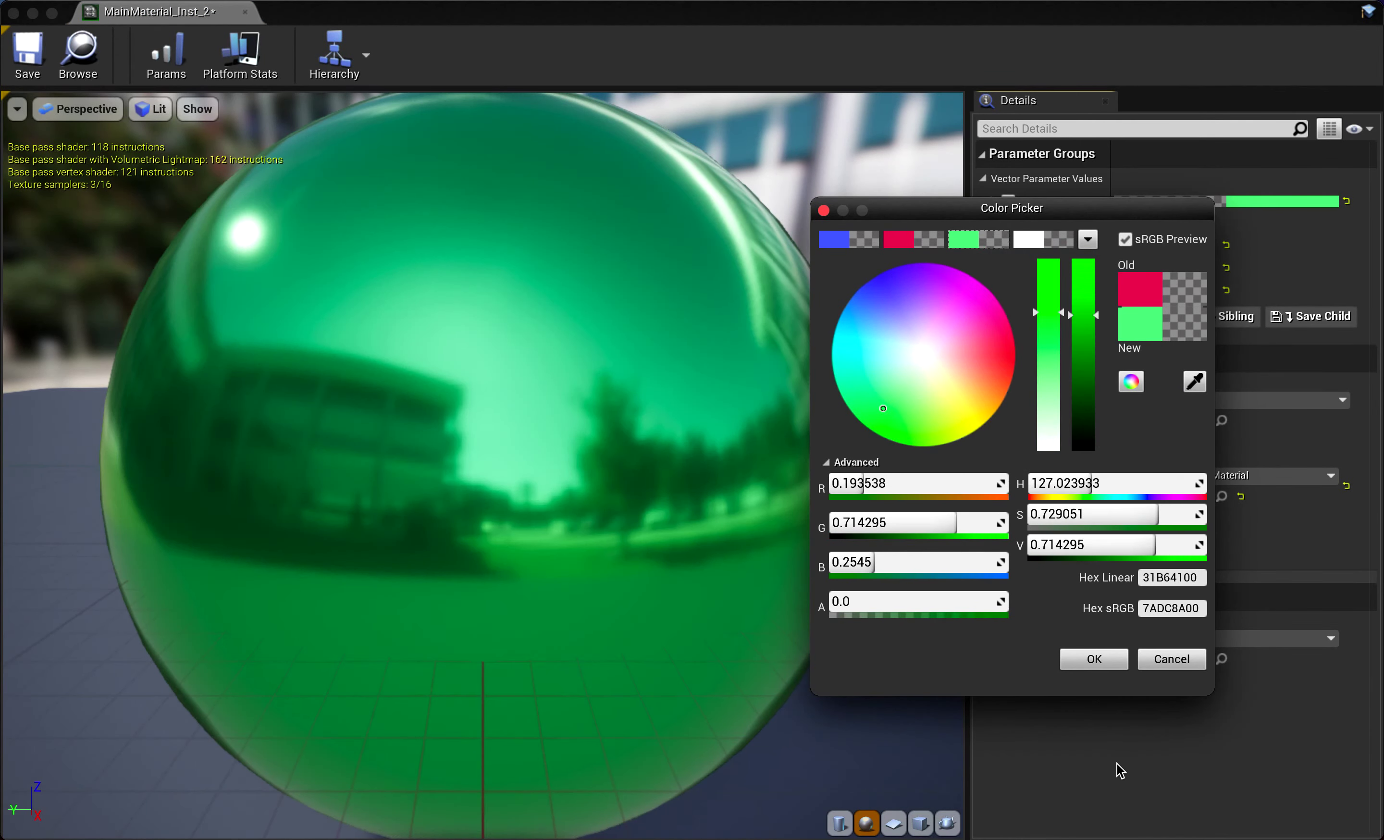
click(1094, 659)
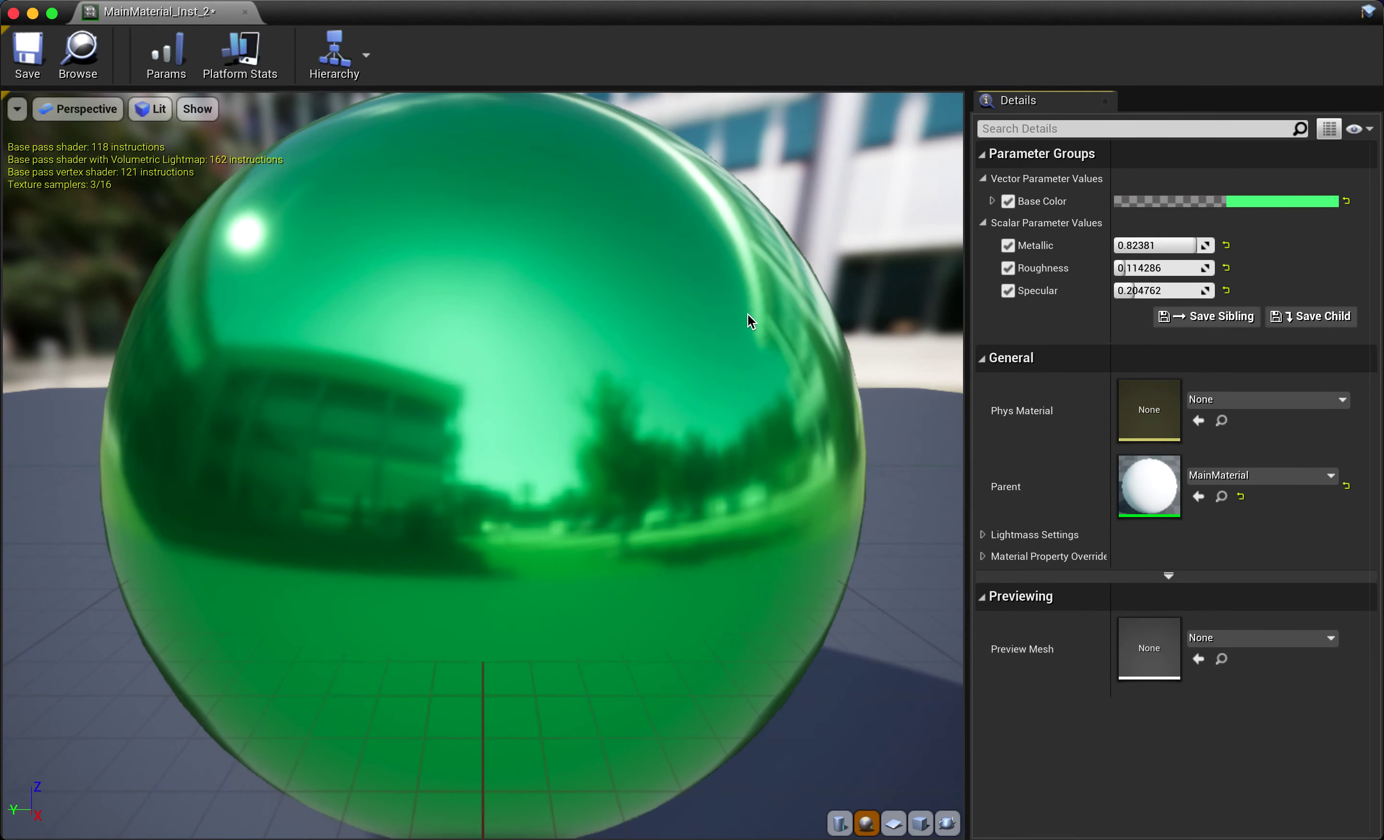
click(19, 51)
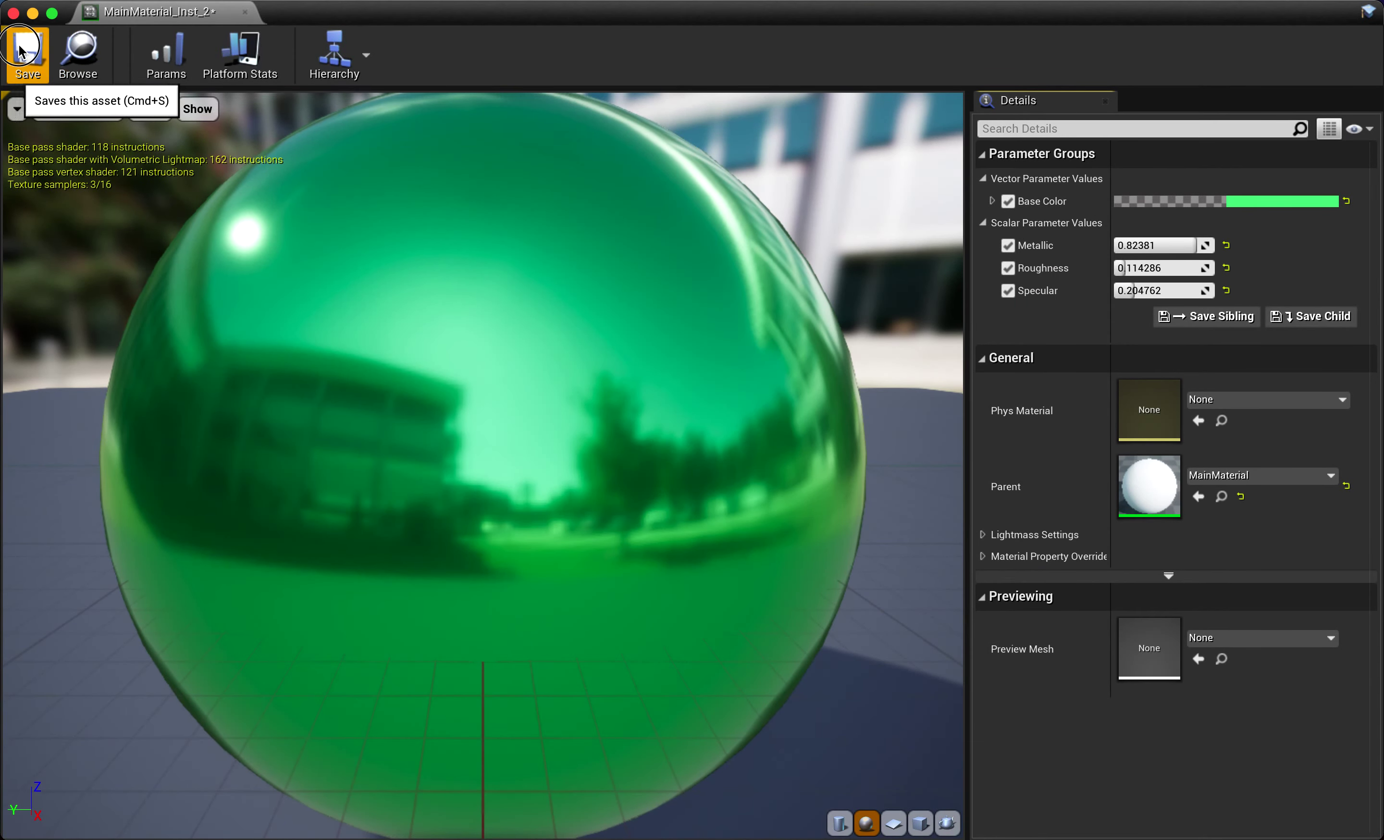
click(12, 13)
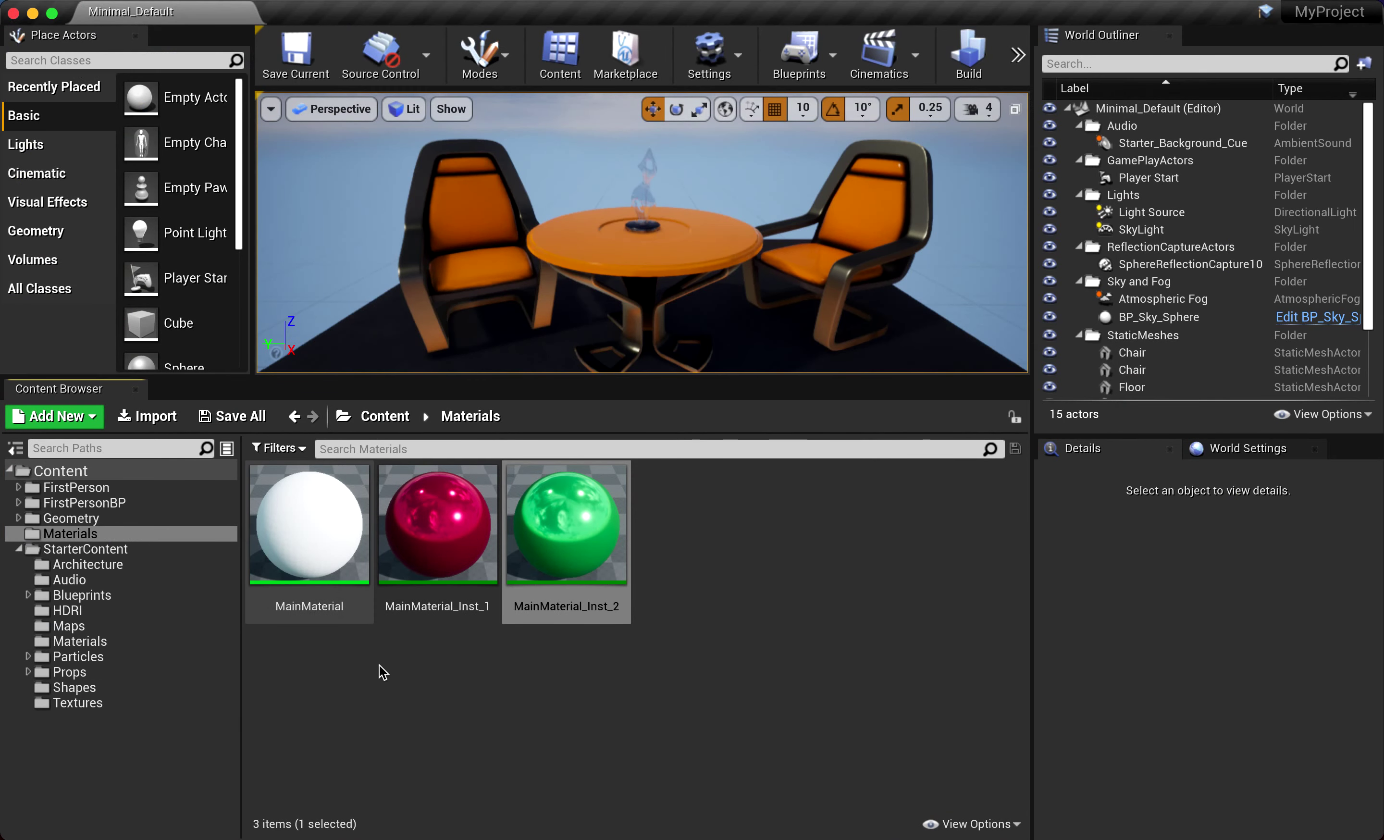
Apply the pink MainMaterial_Inst_1 to the table in the viewport
click(385, 684)
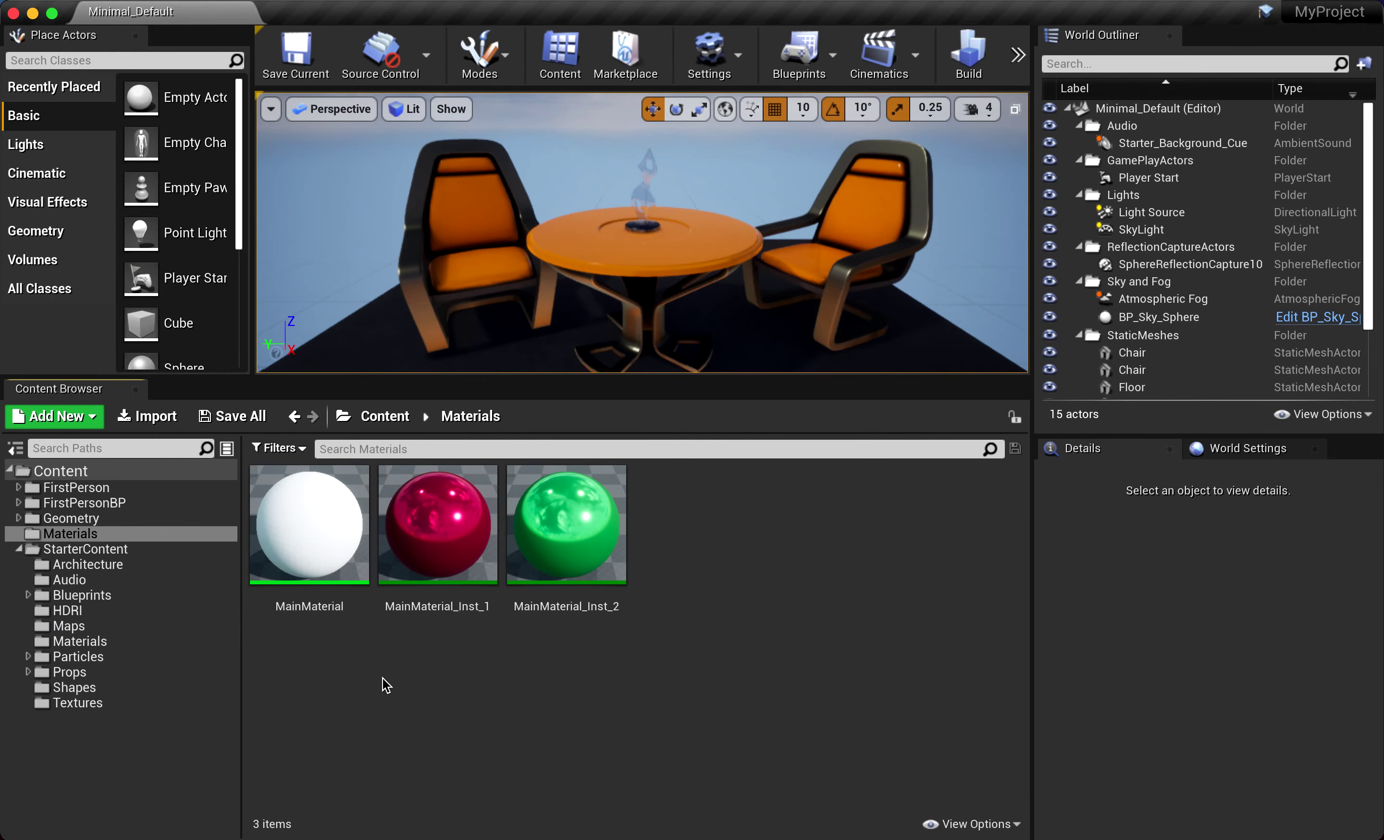
click(439, 508)
drag(439, 508, 582, 252)
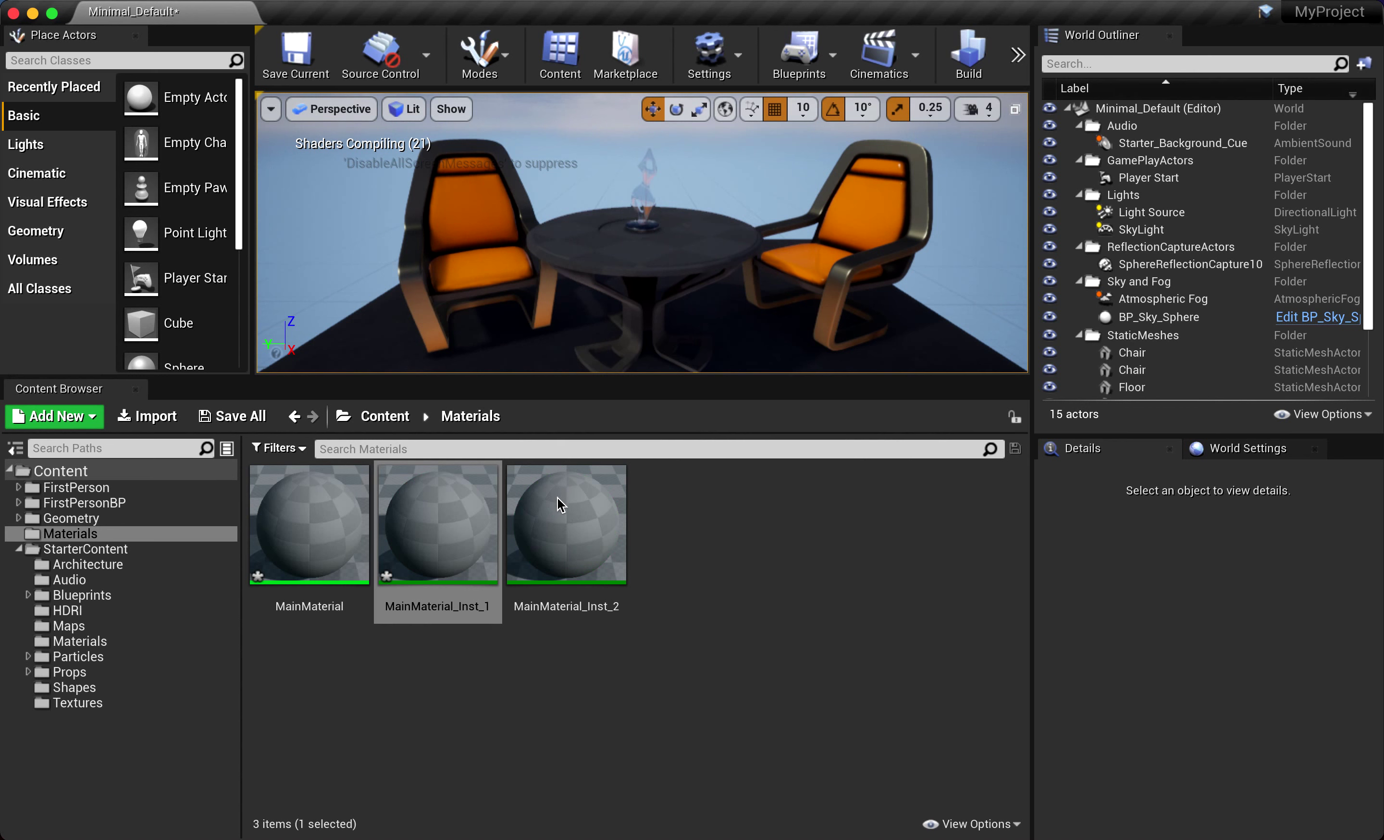
Apply the green MainMaterial_Inst_2 to the right-hand chair
click(731, 555)
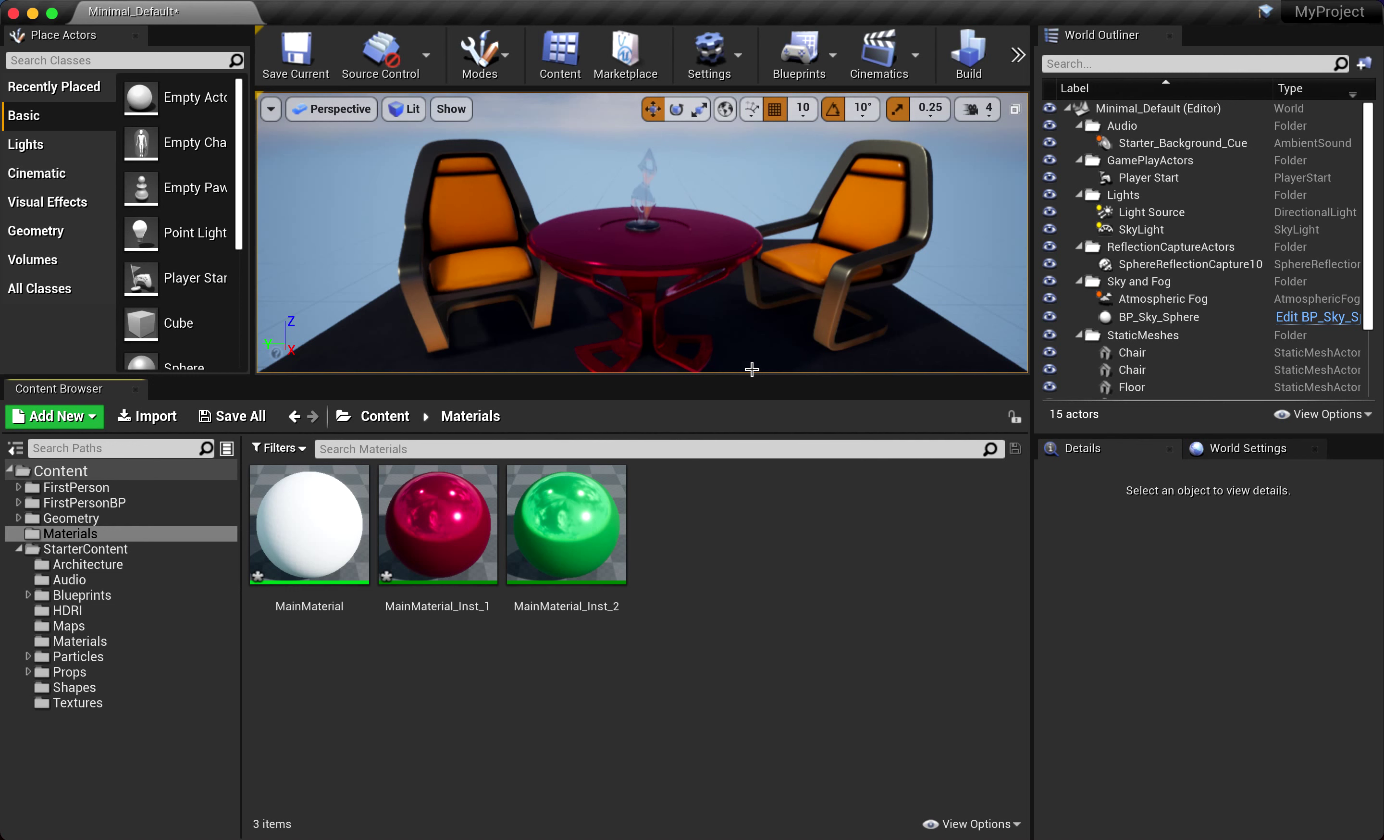
drag(565, 524, 807, 267)
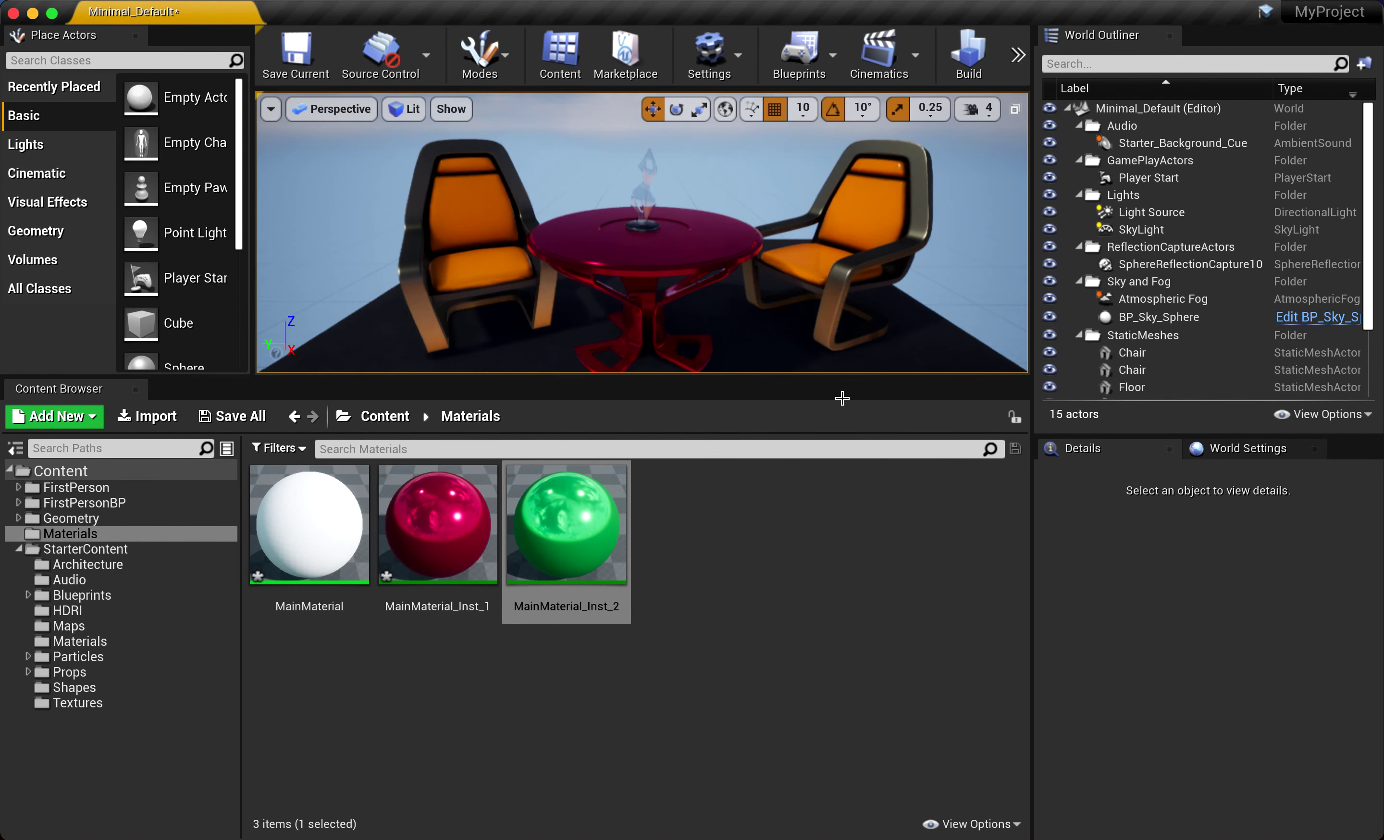
click(826, 575)
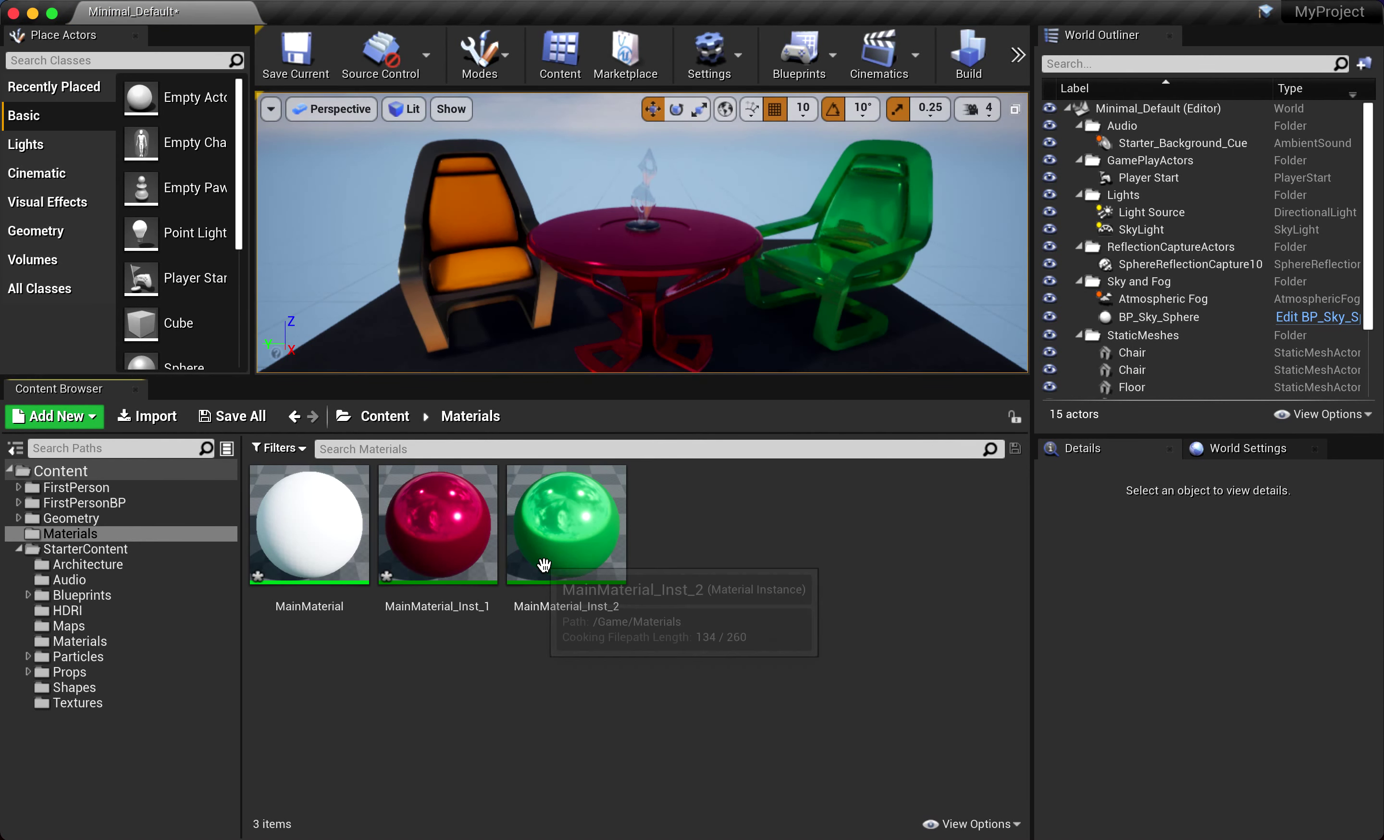
drag(566, 531, 752, 362)
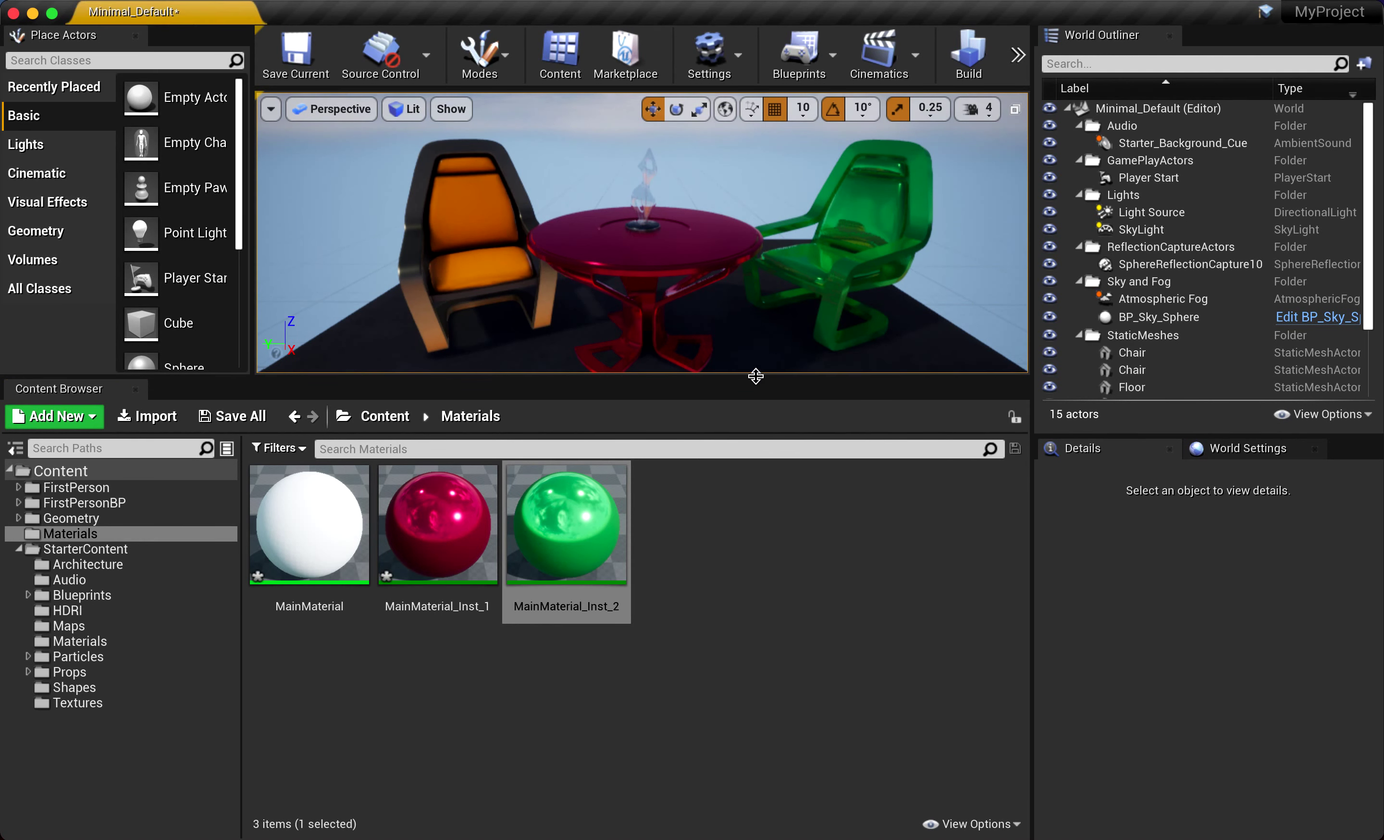